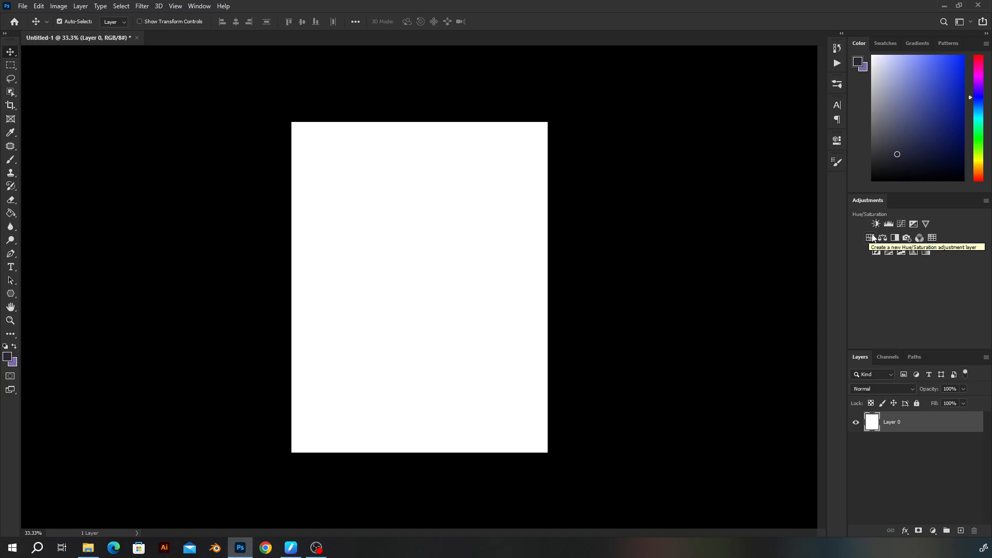
- Add a Hue/Saturation adjustment layer above Layer 0 and delete it again
{"action": "left_click", "coordinate": [872, 237]}
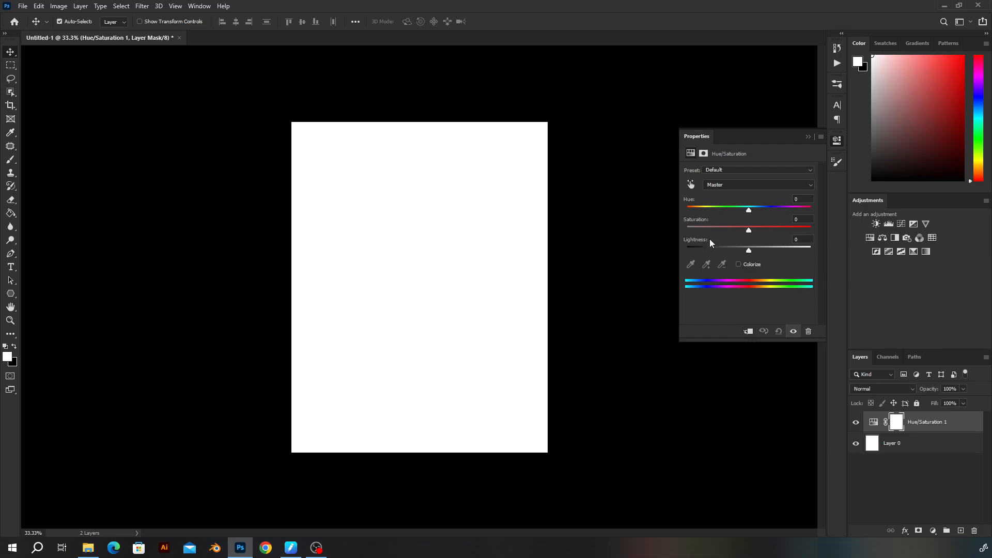
{"action": "left_click", "coordinate": [914, 423]}
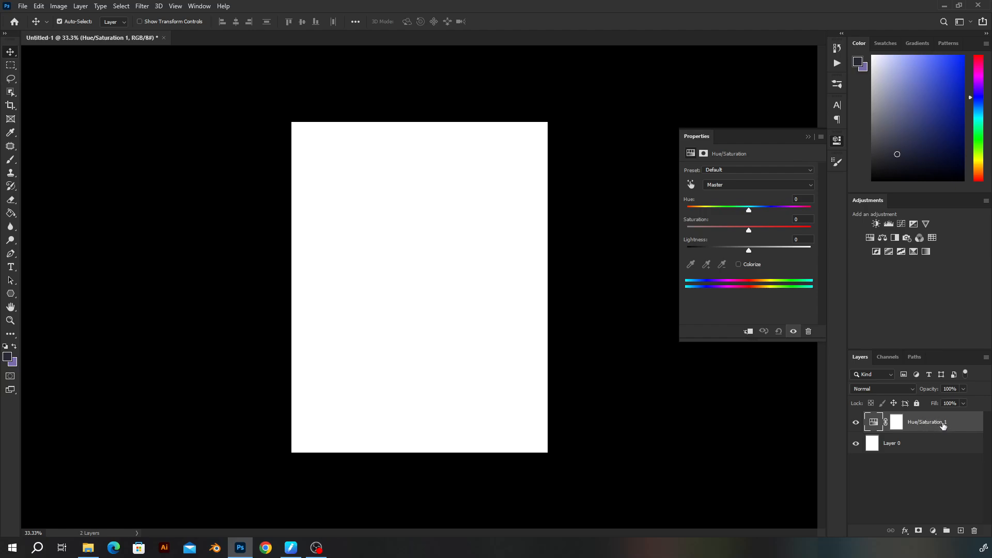
{"action": "key", "text": "Delete"}
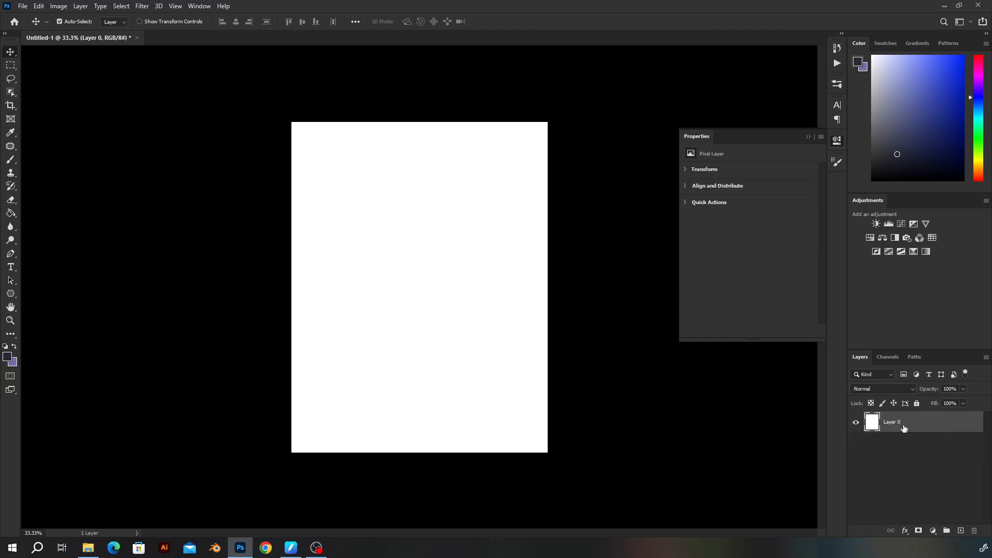
- Paint several loose purple brush strokes across the middle of the white Layer 0
{"action": "key", "text": "b"}
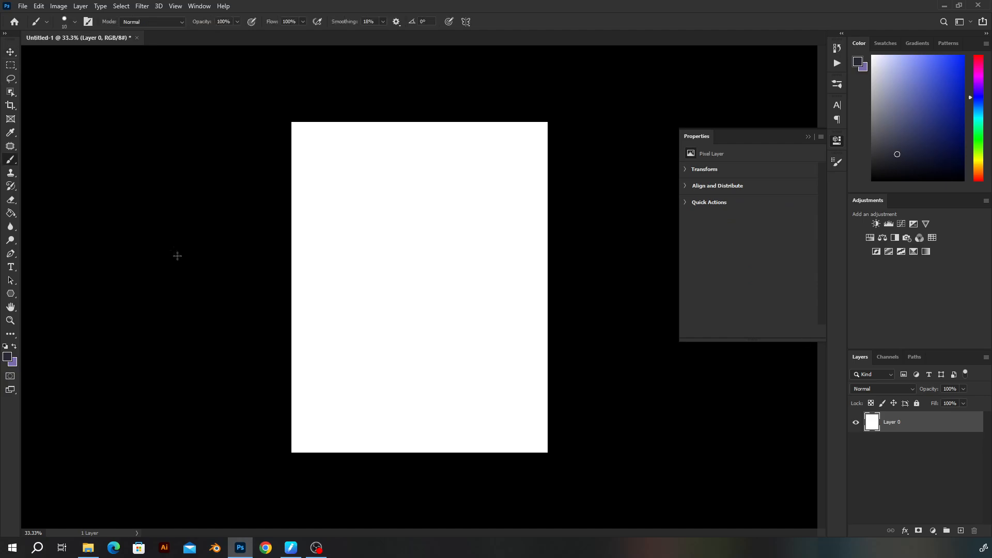
{"action": "key", "text": "x"}
{"action": "mouse_move", "coordinate": [372, 266]}
{"action": "left_mouse_down"}
{"action": "mouse_move", "coordinate": [483, 251]}
{"action": "mouse_move", "coordinate": [483, 361]}
{"action": "left_mouse_up"}
{"action": "mouse_move", "coordinate": [395, 282]}
{"action": "left_mouse_down"}
{"action": "mouse_move", "coordinate": [403, 330]}
{"action": "mouse_move", "coordinate": [454, 400]}
{"action": "left_mouse_up"}
{"action": "left_click_drag", "start_coordinate": [465, 204], "coordinate": [523, 227]}
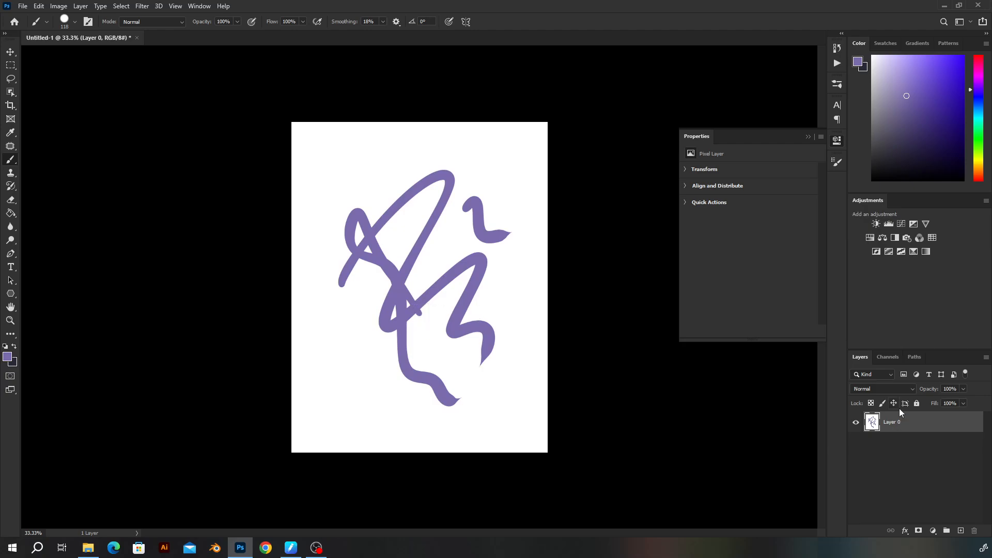
- Try a Hue/Saturation adjustment layer clipped to Layer 0 with shifted hue, and delete it again
{"action": "left_click", "coordinate": [870, 238]}
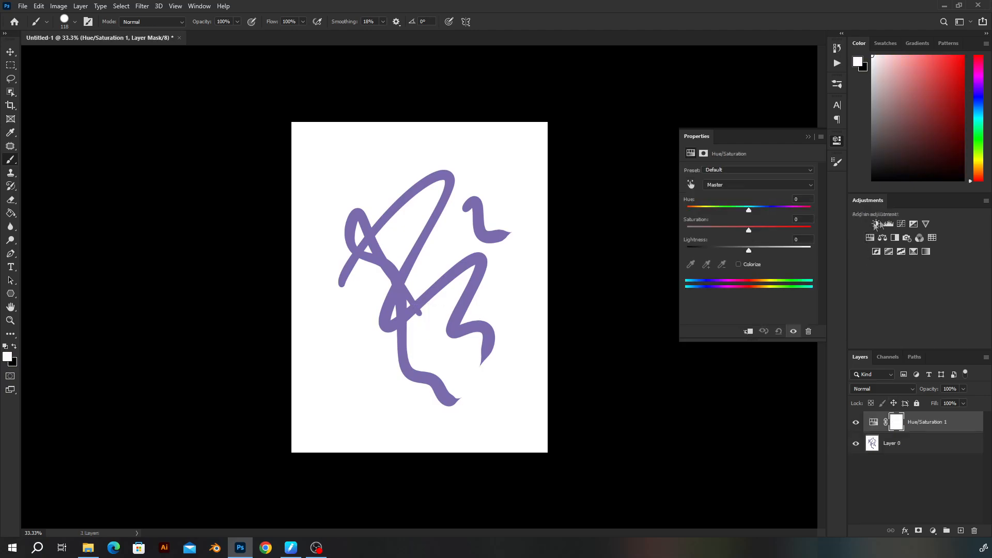
{"action": "left_click", "coordinate": [748, 331]}
{"action": "mouse_move", "coordinate": [748, 210]}
{"action": "left_mouse_down"}
{"action": "mouse_move", "coordinate": [790, 209]}
{"action": "mouse_move", "coordinate": [768, 230]}
{"action": "left_mouse_up"}
{"action": "key", "text": "ctrl+z"}
{"action": "key", "text": "ctrl+z"}
{"action": "left_click", "coordinate": [924, 421]}
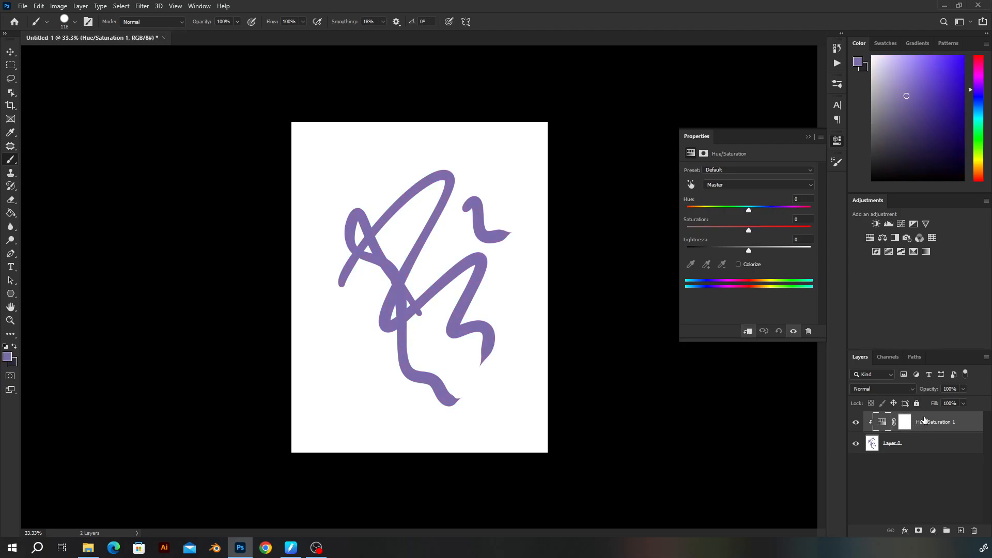
{"action": "key", "text": "Delete"}
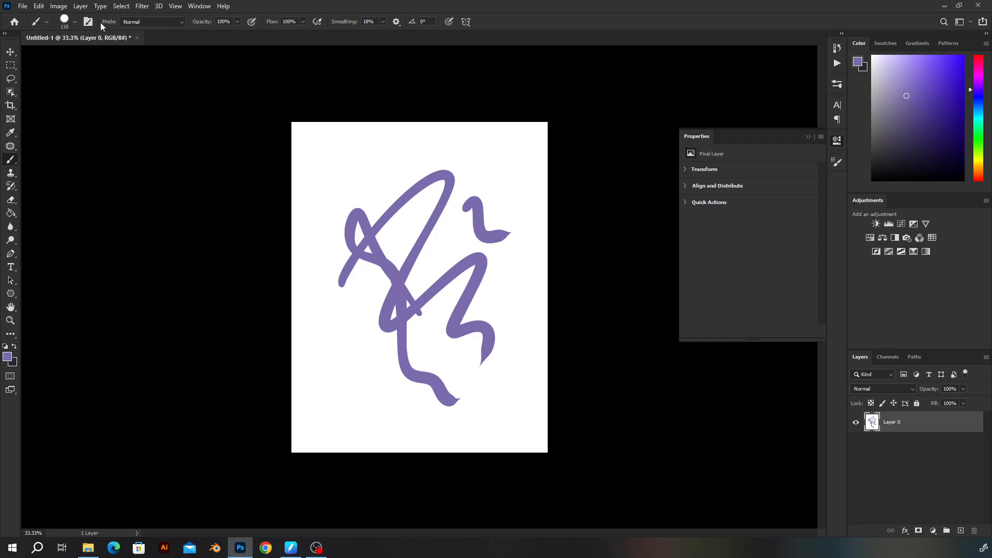
- Apply a direct Hue/Saturation adjustment to Layer 0 with hue +115 and saturation +11
{"action": "left_click", "coordinate": [60, 6]}
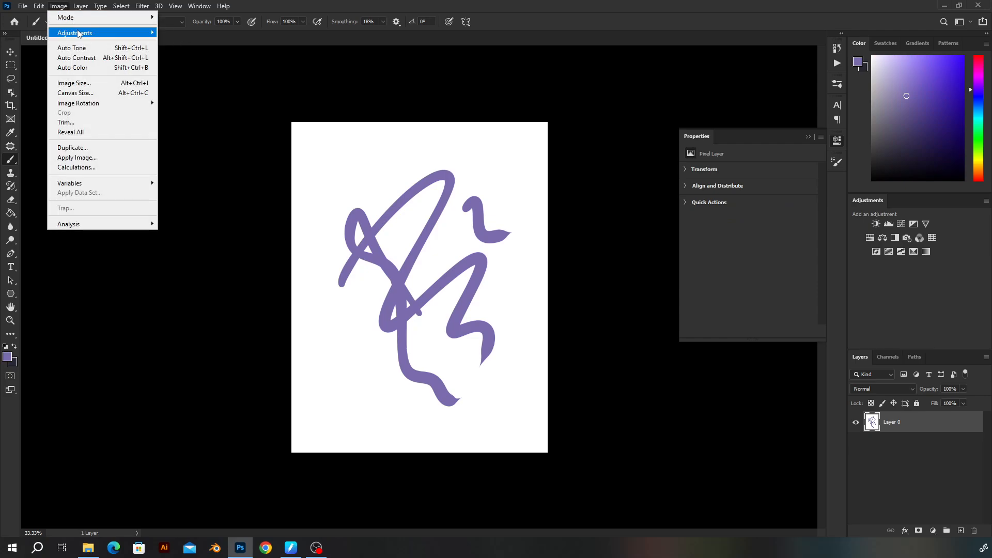
{"action": "mouse_move", "coordinate": [93, 34]}
{"action": "left_click", "coordinate": [221, 91]}
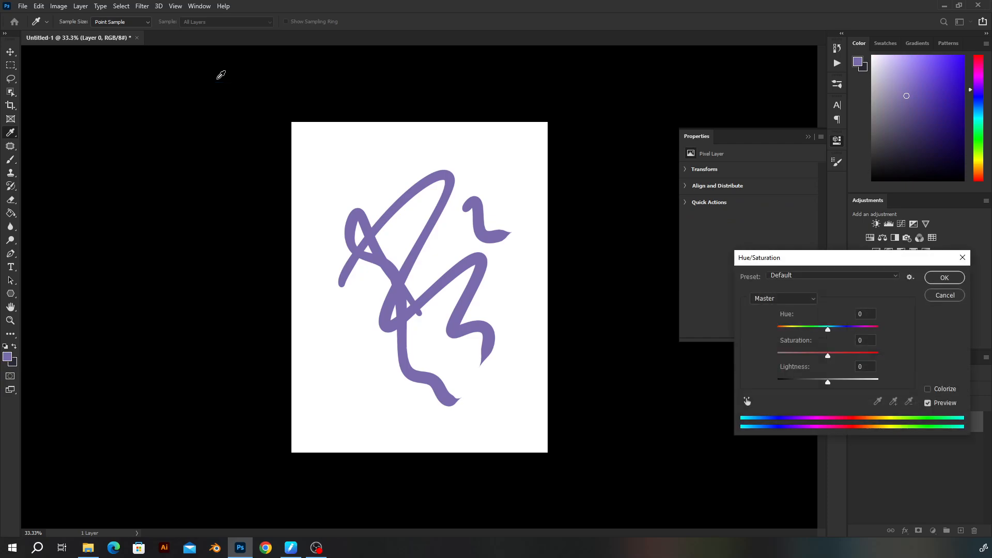
{"action": "left_click", "coordinate": [834, 355]}
{"action": "left_click_drag", "start_coordinate": [829, 330], "coordinate": [867, 327]}
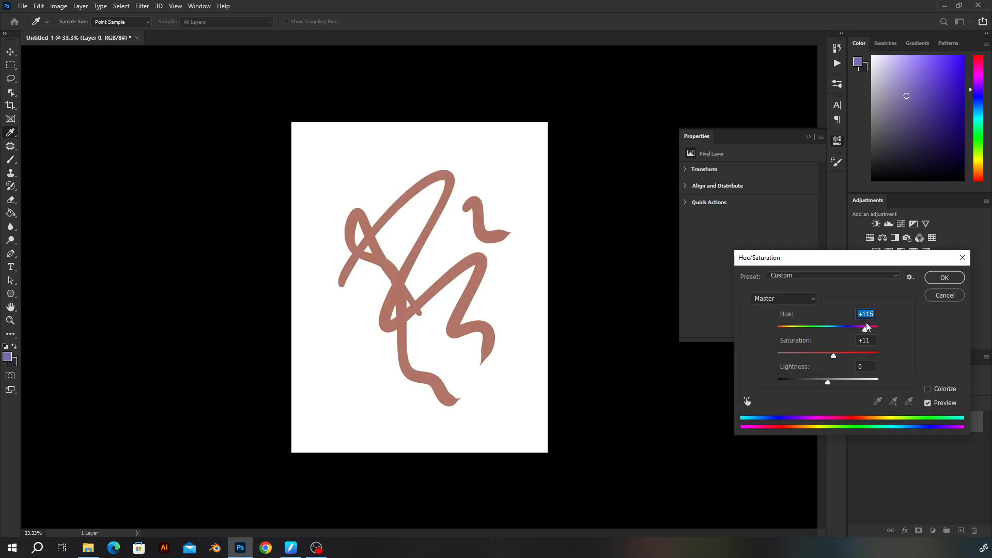
{"action": "left_click", "coordinate": [934, 277]}
- Add a new layer above Layer 0 and paint purple brush strokes on it across the recolored lines
{"action": "key", "text": "b"}
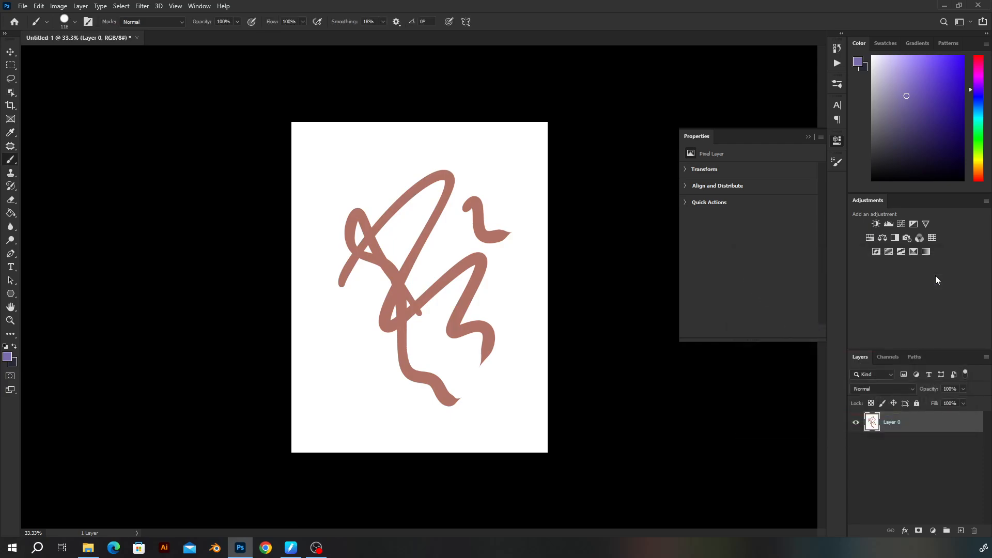
{"action": "left_click", "coordinate": [960, 531]}
{"action": "mouse_move", "coordinate": [482, 313]}
{"action": "left_mouse_down"}
{"action": "mouse_move", "coordinate": [497, 295]}
{"action": "mouse_move", "coordinate": [511, 312]}
{"action": "left_mouse_up"}
{"action": "left_click", "coordinate": [447, 324]}
{"action": "mouse_move", "coordinate": [441, 305]}
{"action": "left_mouse_down"}
{"action": "mouse_move", "coordinate": [398, 250]}
{"action": "mouse_move", "coordinate": [344, 309]}
{"action": "left_mouse_up"}
- Paint more purple brush strokes directly on Layer 0 and collapse its layer properties
{"action": "left_click", "coordinate": [892, 443]}
{"action": "left_click_drag", "start_coordinate": [425, 310], "coordinate": [509, 328]}
{"action": "mouse_move", "coordinate": [431, 187]}
{"action": "left_mouse_down"}
{"action": "mouse_move", "coordinate": [421, 206]}
{"action": "mouse_move", "coordinate": [439, 304]}
{"action": "left_mouse_up"}
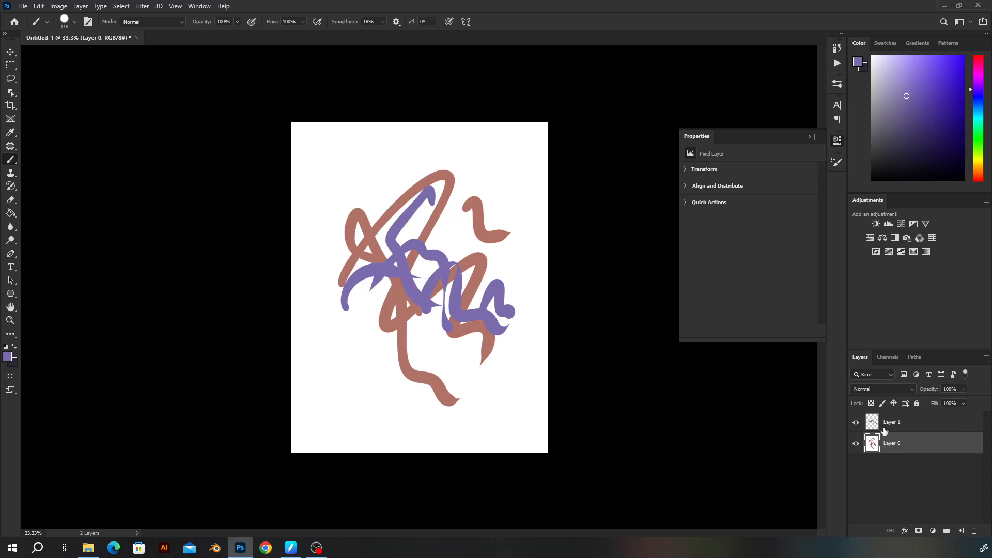
{"action": "left_click", "coordinate": [807, 137]}
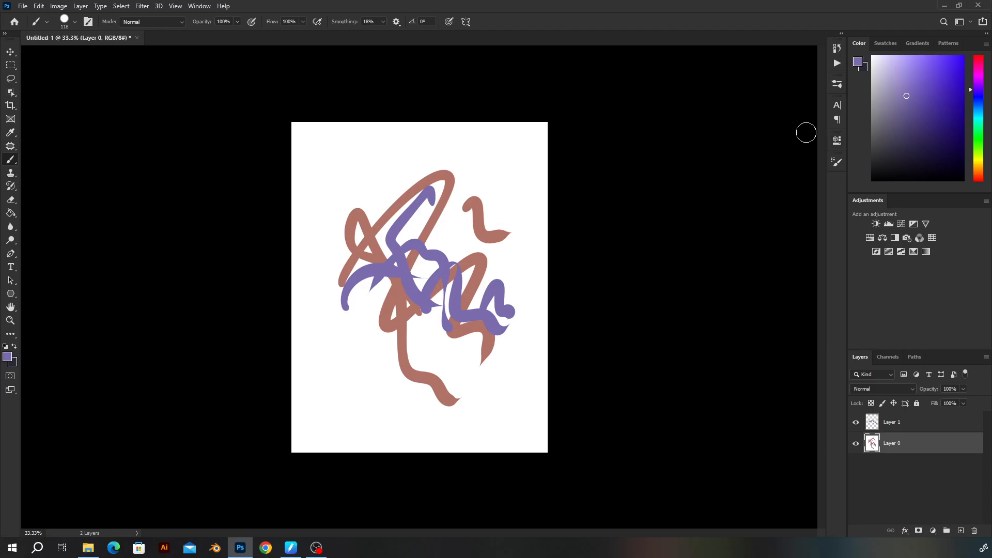
- Undo the latest purple strokes, the added layer and the direct Hue/Saturation change on Layer 0
{"action": "key", "text": "v"}
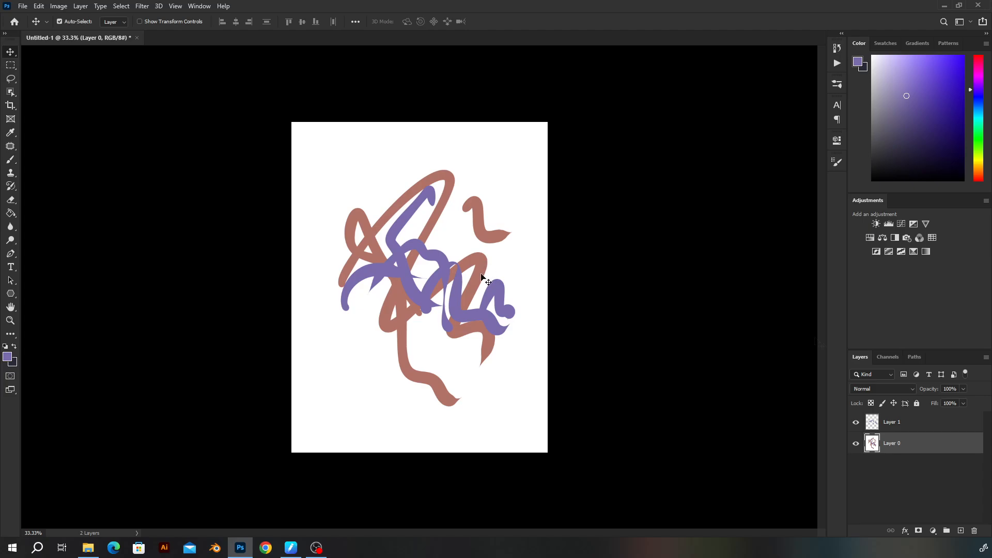
{"action": "key", "text": "ctrl+z"}
{"action": "key", "text": "ctrl+z"}
{"action": "key", "text": "ctrl+z"}
{"action": "key", "text": "ctrl+z"}
{"action": "key", "text": "ctrl+z"}
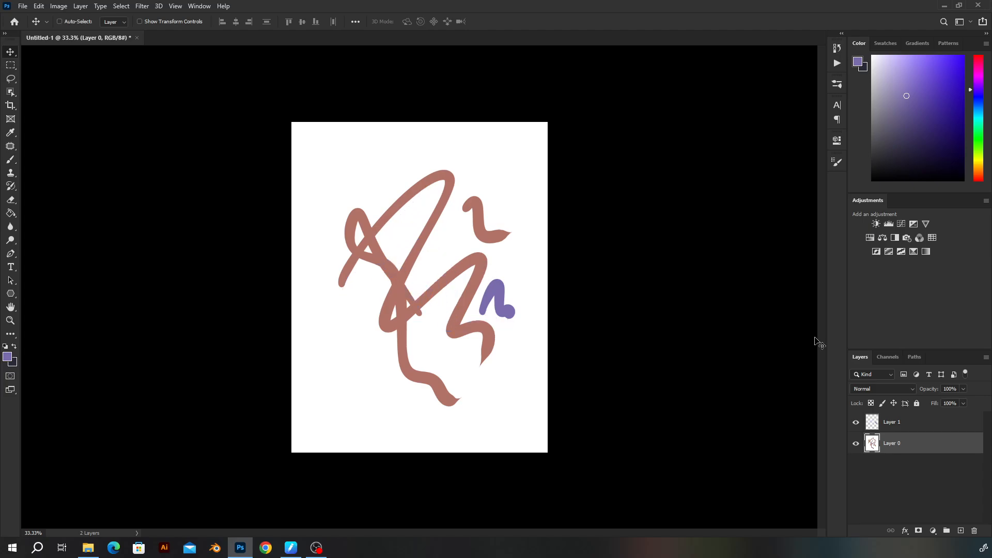
{"action": "key", "text": "ctrl+z"}
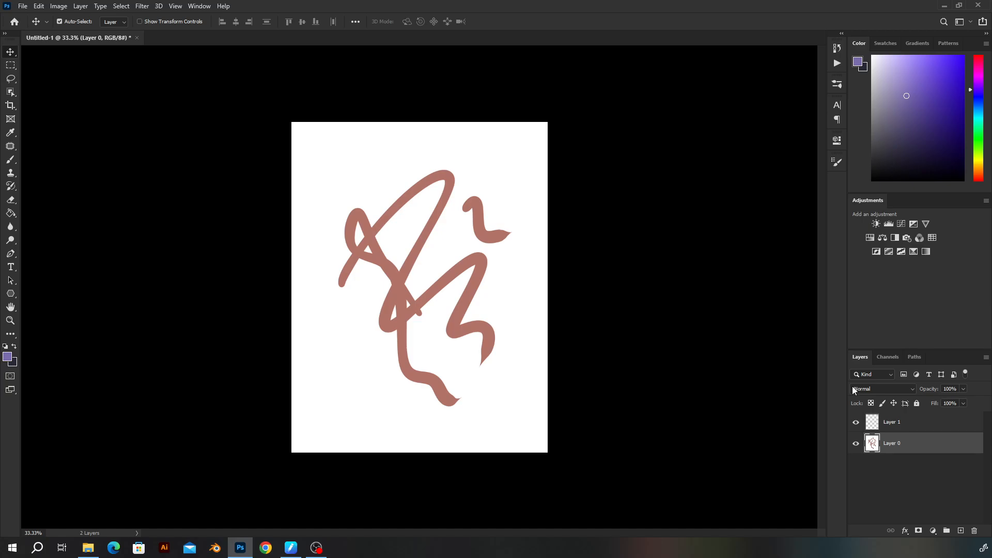
{"action": "key", "text": "ctrl+z"}
{"action": "key", "text": "ctrl+z"}
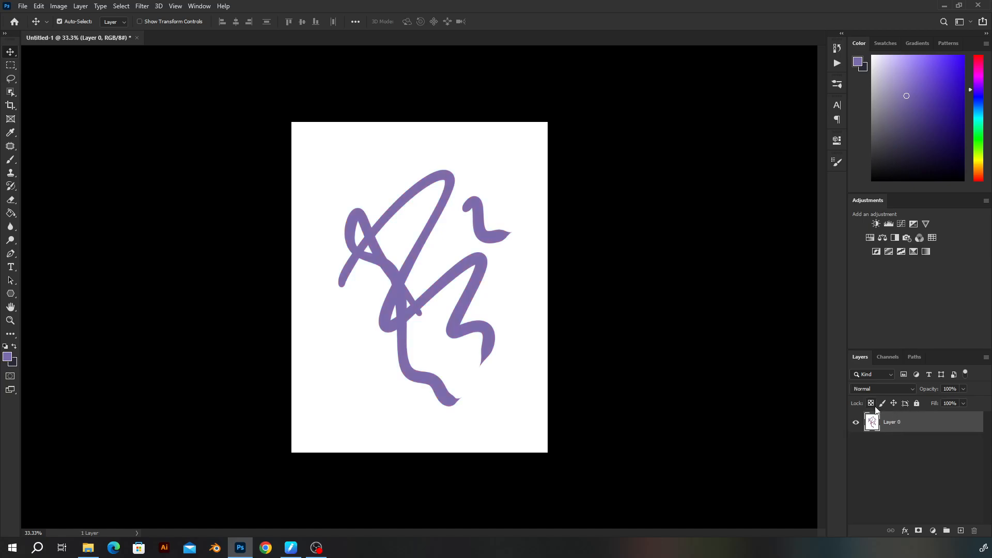
- Convert Layer 0 to a smart object and apply Hue/Saturation to it with hue -37 and saturation +72
{"action": "right_click", "coordinate": [924, 424]}
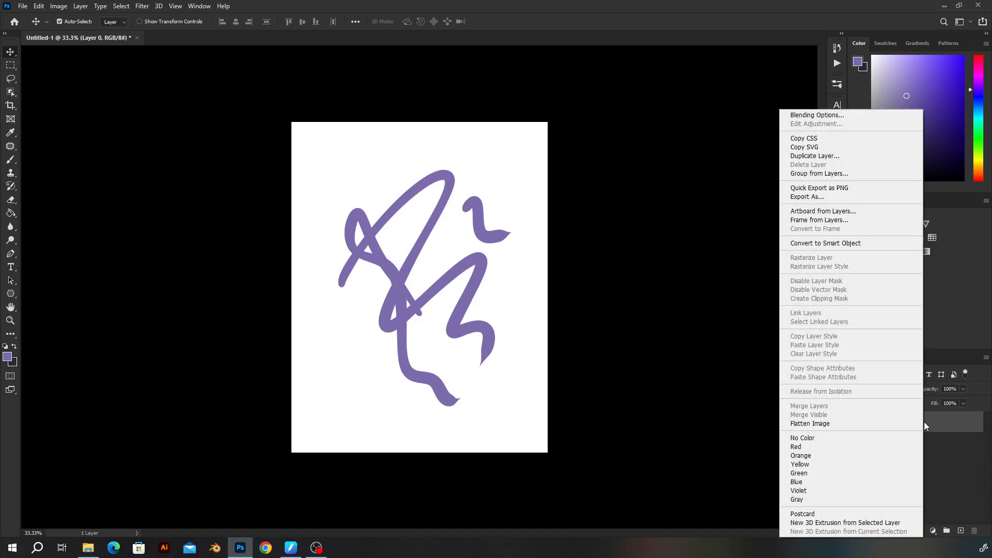
{"action": "left_click", "coordinate": [830, 244]}
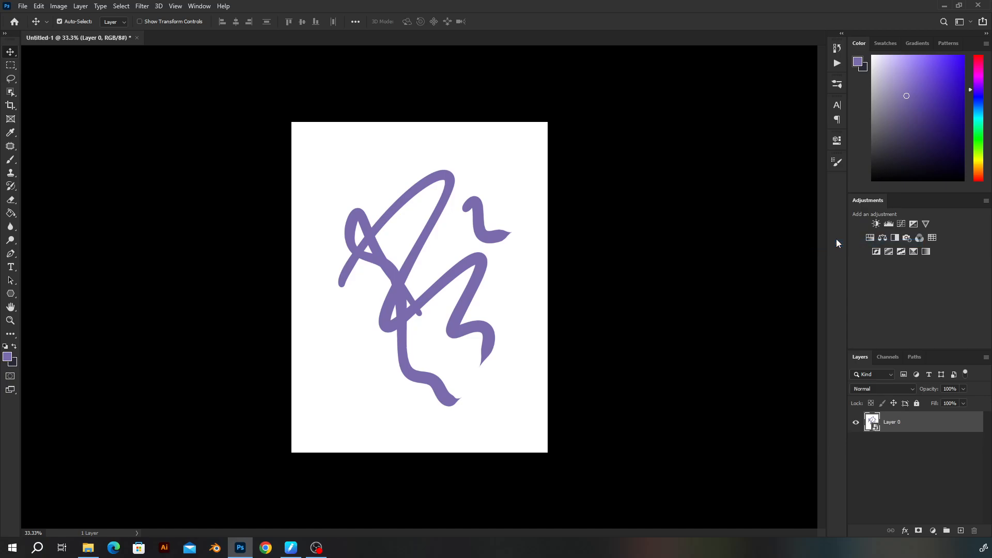
{"action": "left_click", "coordinate": [59, 6]}
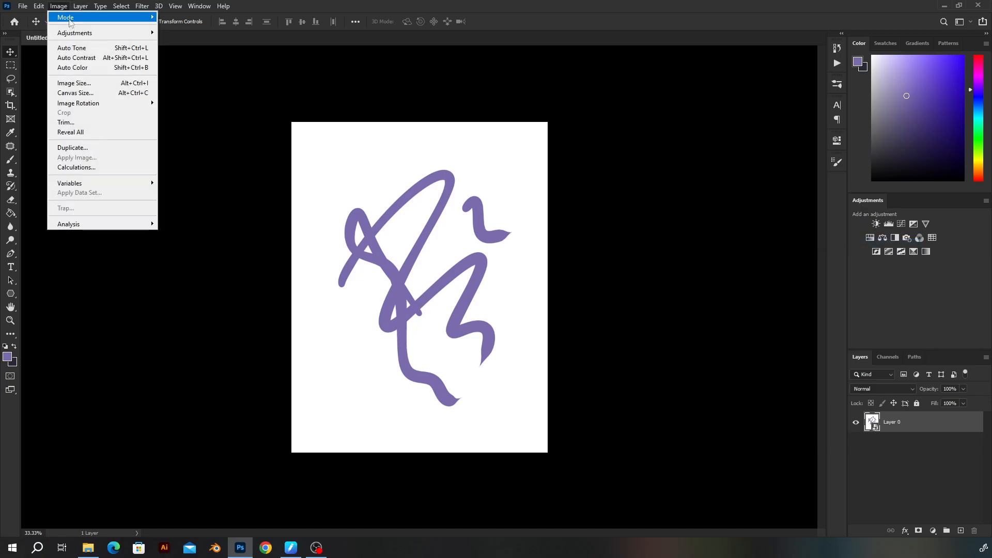
{"action": "mouse_move", "coordinate": [106, 34]}
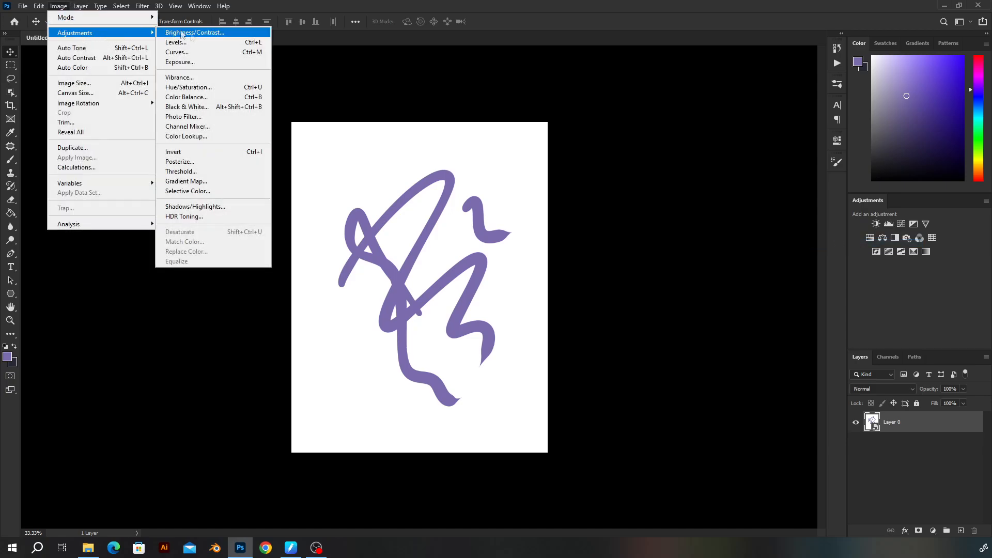
{"action": "left_click", "coordinate": [222, 87]}
{"action": "mouse_move", "coordinate": [472, 202]}
{"action": "left_mouse_down"}
{"action": "mouse_move", "coordinate": [504, 204]}
{"action": "mouse_move", "coordinate": [480, 179]}
{"action": "mouse_move", "coordinate": [448, 179]}
{"action": "left_mouse_up"}
{"action": "left_click", "coordinate": [583, 129]}
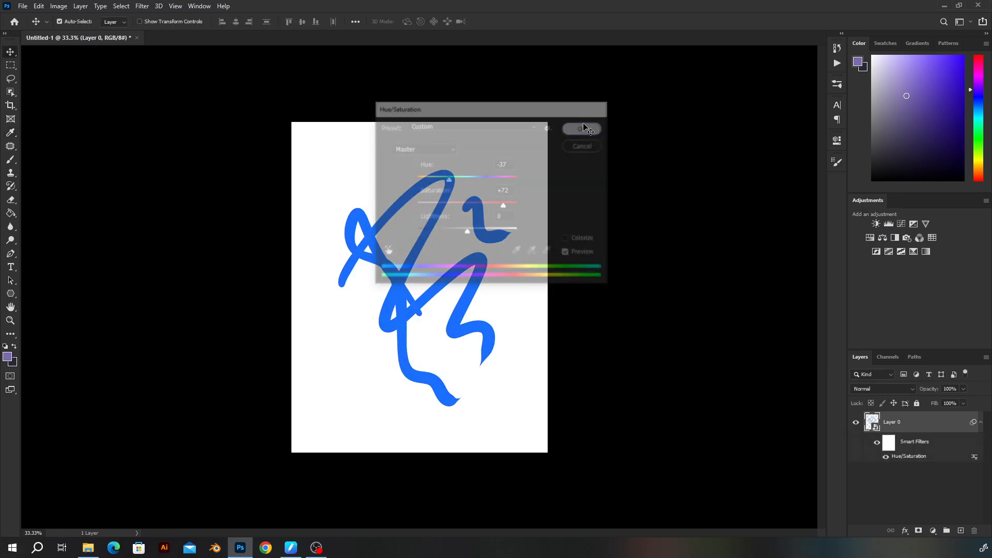
- Try hue -2 and saturation +37 in Layer 0's Hue/Saturation smart filter and cancel the change
{"action": "left_click", "coordinate": [980, 422]}
{"action": "left_click", "coordinate": [980, 423]}
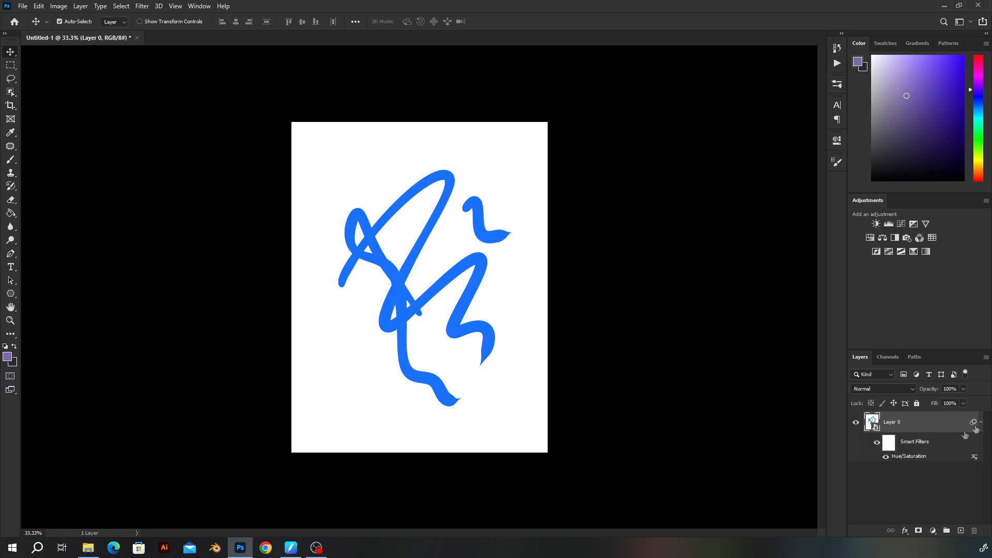
{"action": "double_click", "coordinate": [912, 456]}
{"action": "left_click_drag", "start_coordinate": [448, 180], "coordinate": [466, 180]}
{"action": "left_click_drag", "start_coordinate": [503, 206], "coordinate": [486, 205]}
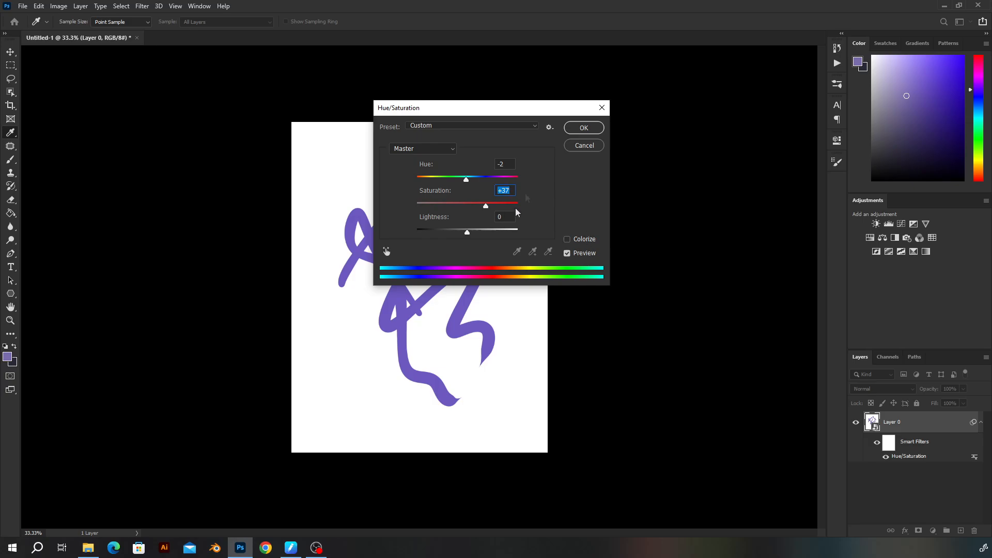
{"action": "left_click", "coordinate": [583, 145]}
- Undo the smart filter, smart object conversion, adjustment layer, brush strokes and white fill back to an empty, transparent Layer 0
{"action": "key", "text": "ctrl+z"}
{"action": "key", "text": "ctrl+z"}
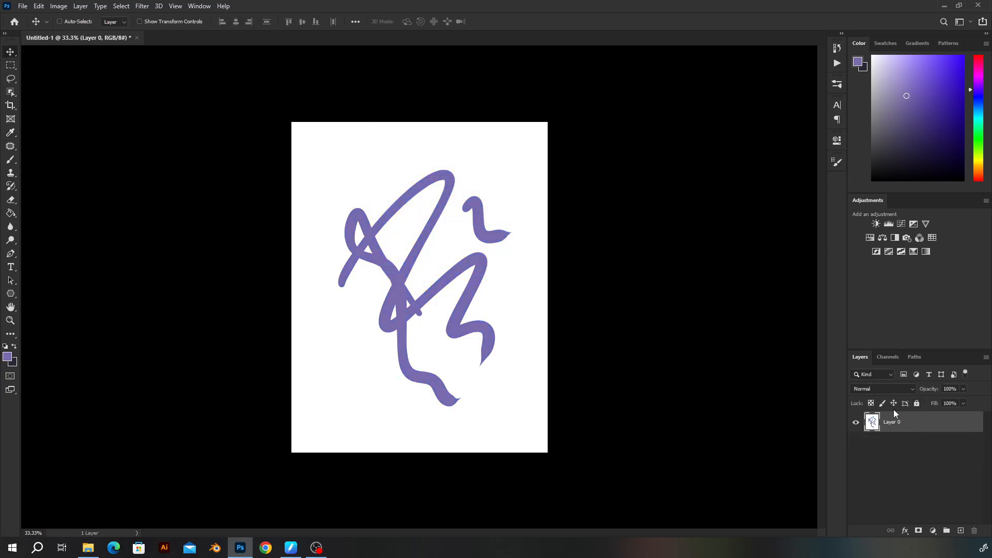
{"action": "key", "text": "ctrl+z"}
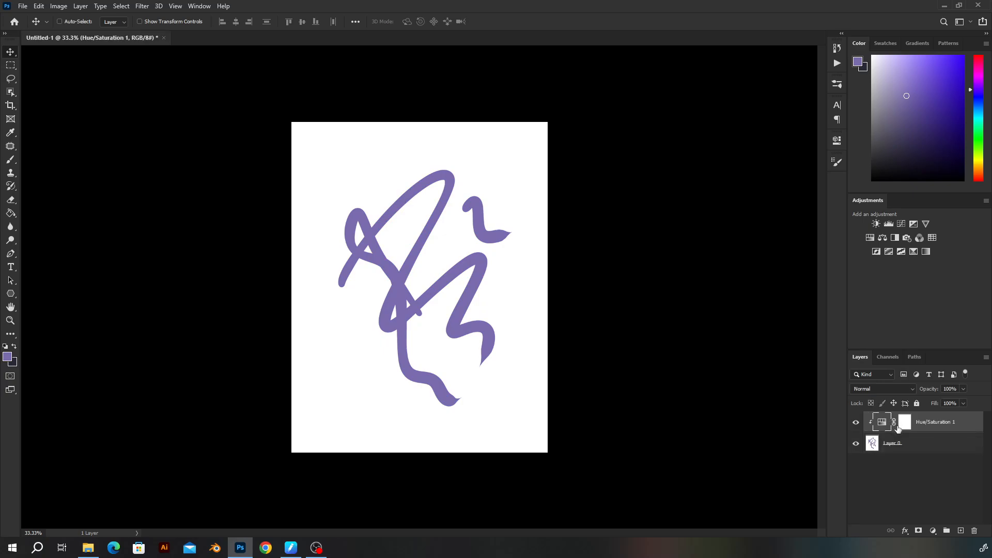
{"action": "key", "text": "ctrl+z"}
{"action": "key", "text": "ctrl+z"}
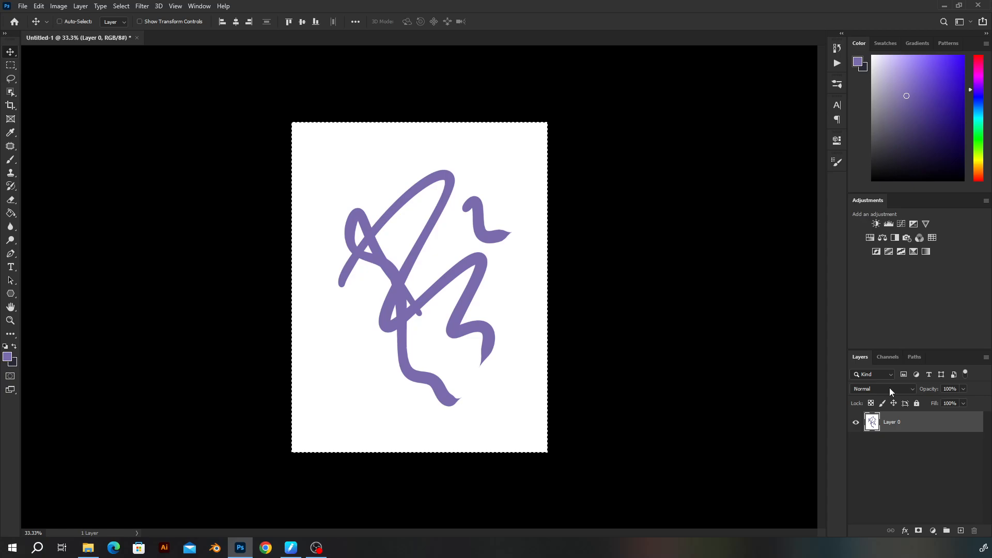
{"action": "key", "text": "ctrl+z"}
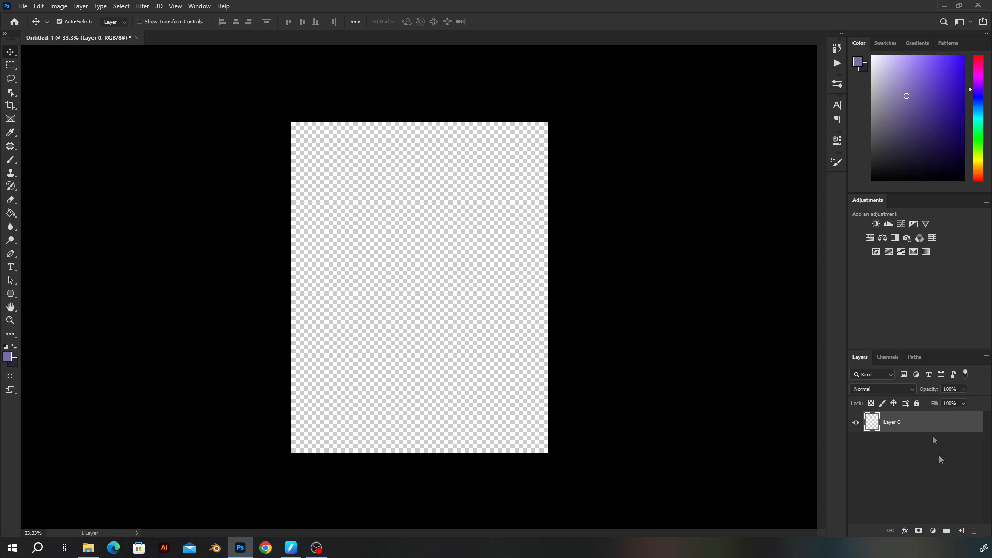
- Fill Layer 0 with the dark navy color #272936 and add a Hue/Saturation adjustment layer above it
{"action": "key", "text": "g"}
{"action": "key", "text": "x"}
{"action": "left_click", "coordinate": [446, 287]}
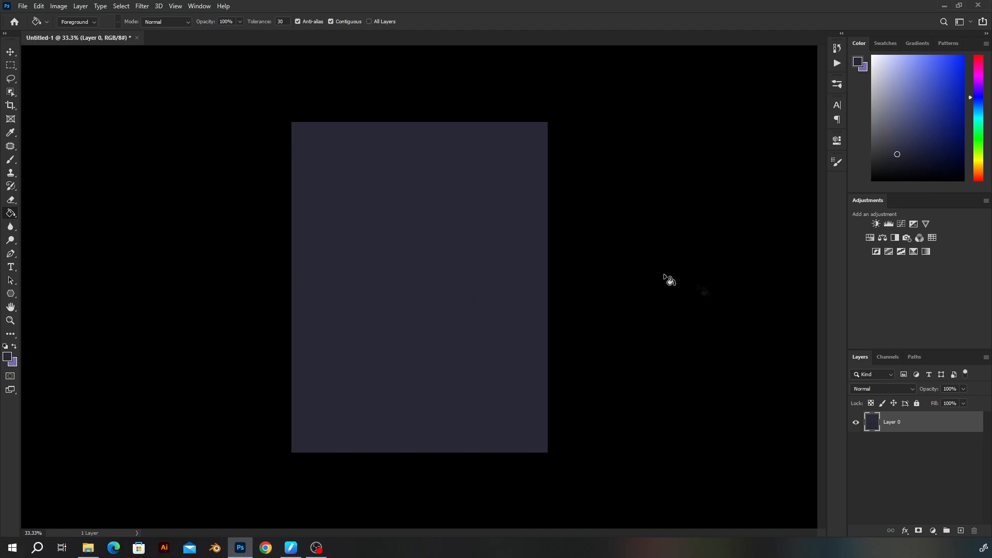
{"action": "left_click", "coordinate": [870, 237]}
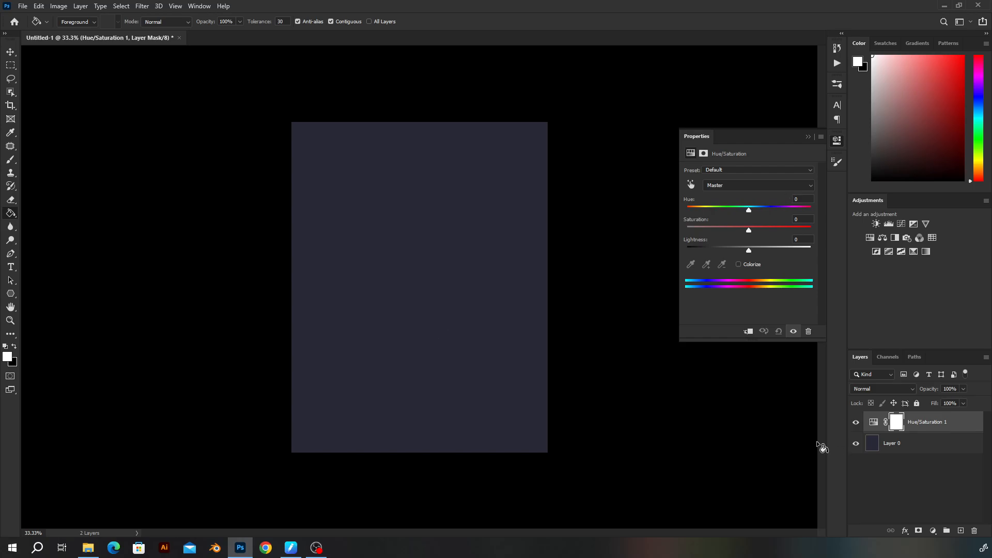
- Try purple #7b25bd in a new solid color fill layer, sweep its hue, and cancel the fill
{"action": "left_click", "coordinate": [932, 530]}
{"action": "left_click", "coordinate": [935, 345]}
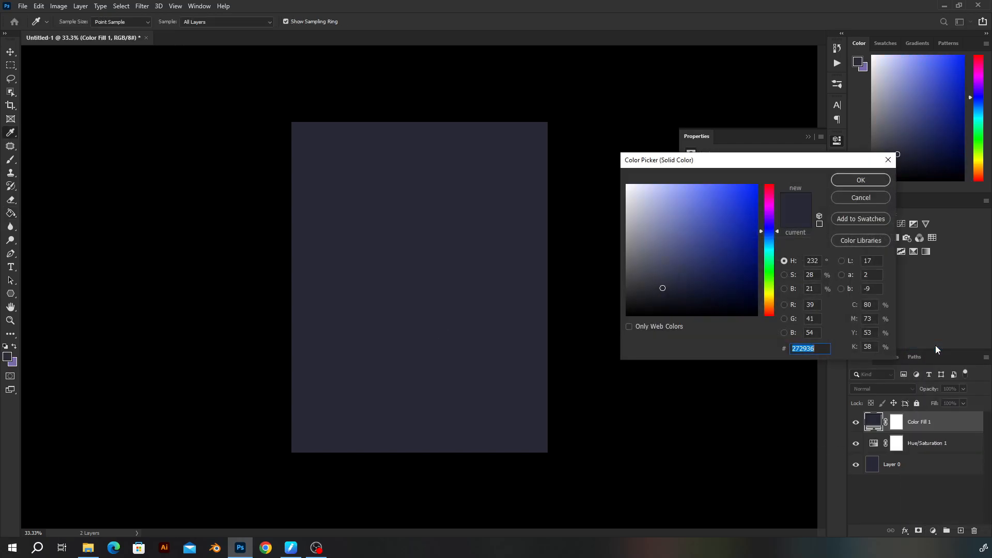
{"action": "left_click_drag", "start_coordinate": [803, 165], "coordinate": [668, 193]}
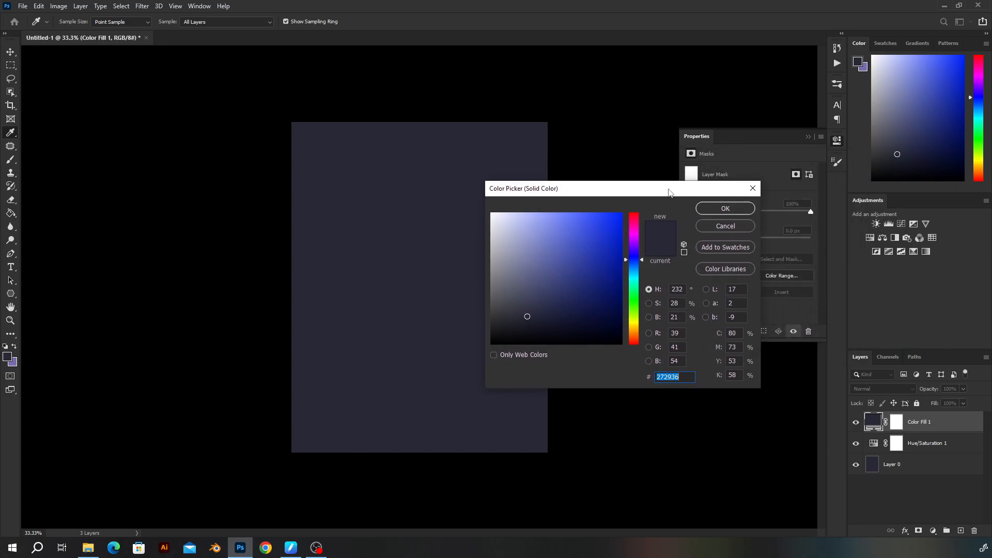
{"action": "left_click", "coordinate": [649, 290]}
{"action": "left_click_drag", "start_coordinate": [643, 261], "coordinate": [640, 244]}
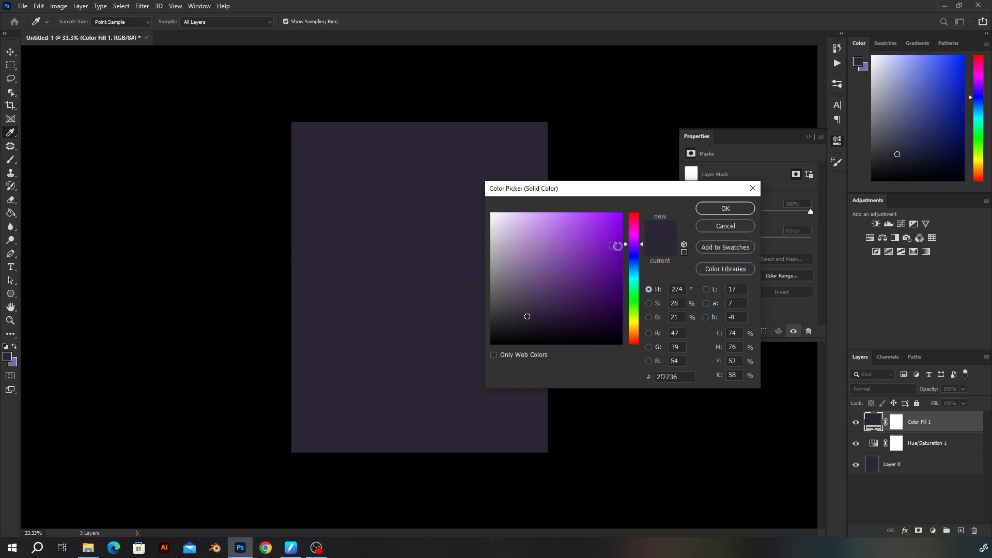
{"action": "left_click", "coordinate": [596, 247]}
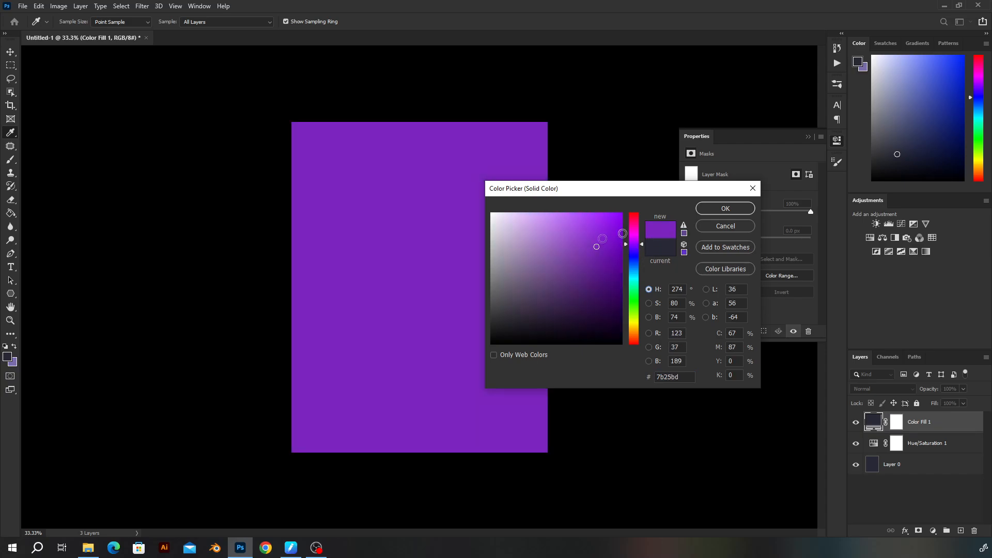
{"action": "left_click_drag", "start_coordinate": [640, 246], "coordinate": [640, 341]}
{"action": "left_click", "coordinate": [725, 226]}
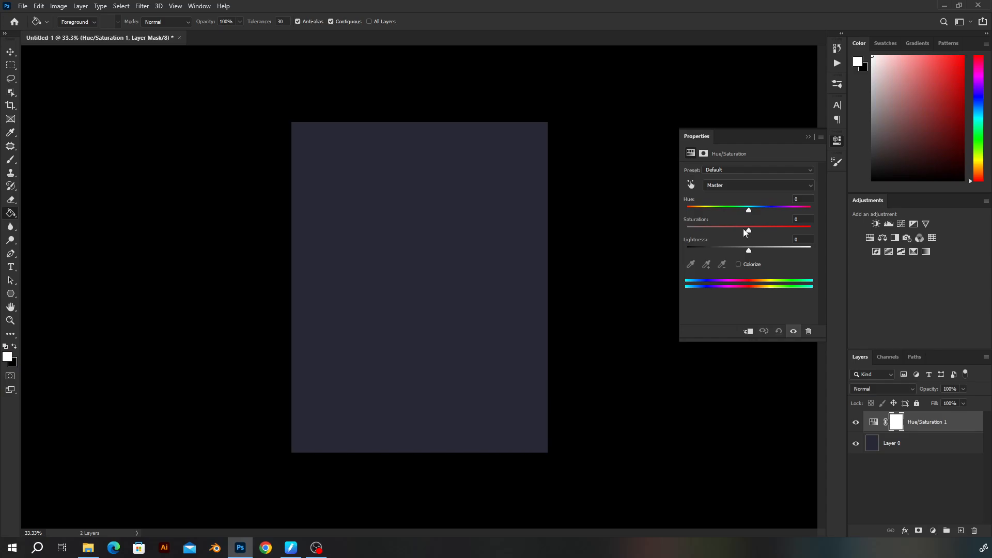
- Try magenta #ed15d6 in a new solid color fill, vary its saturation between 41% and 100%, and cancel the fill
{"action": "left_click", "coordinate": [932, 531]}
{"action": "left_click", "coordinate": [929, 350]}
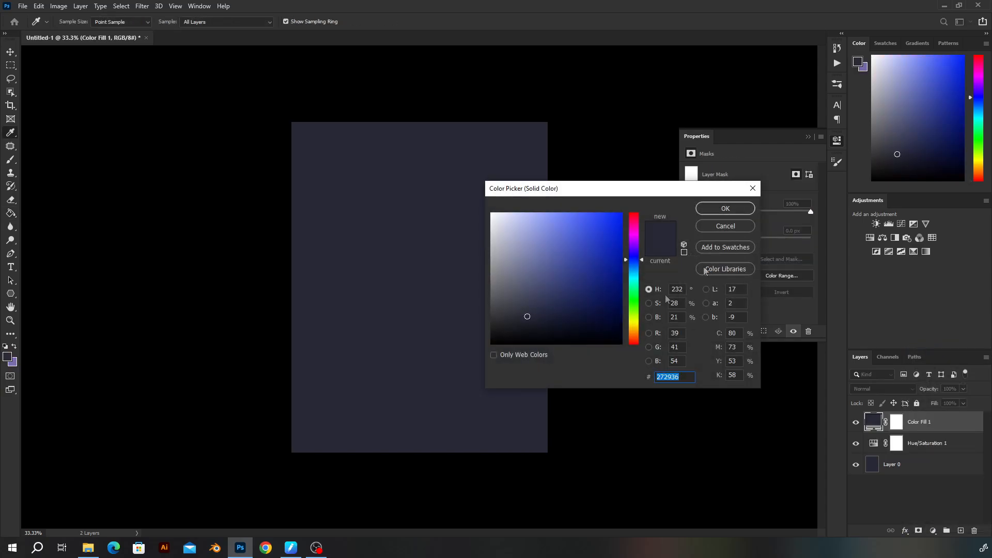
{"action": "left_click_drag", "start_coordinate": [636, 247], "coordinate": [610, 222]}
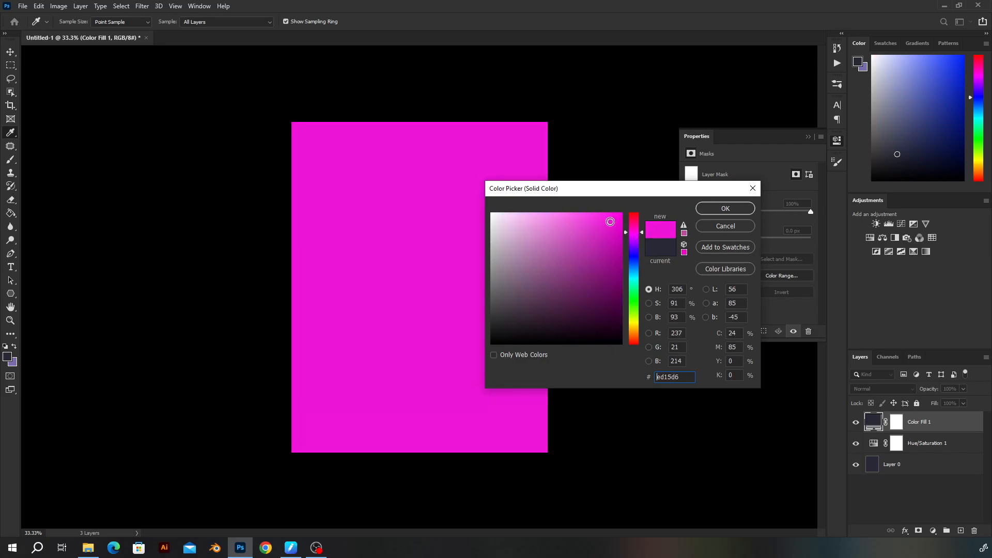
{"action": "left_click", "coordinate": [649, 303]}
{"action": "left_click_drag", "start_coordinate": [642, 227], "coordinate": [644, 289]}
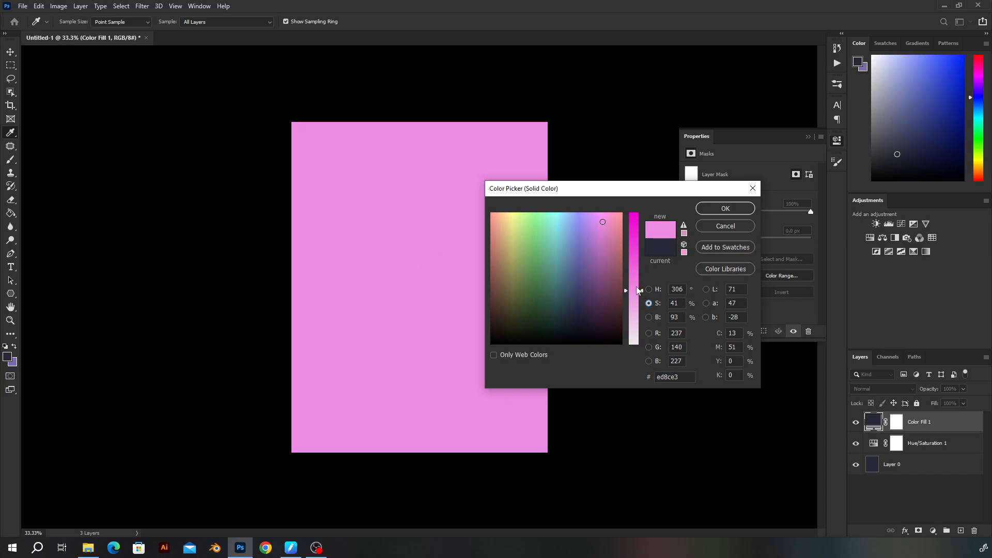
{"action": "left_click_drag", "start_coordinate": [640, 291], "coordinate": [641, 175]}
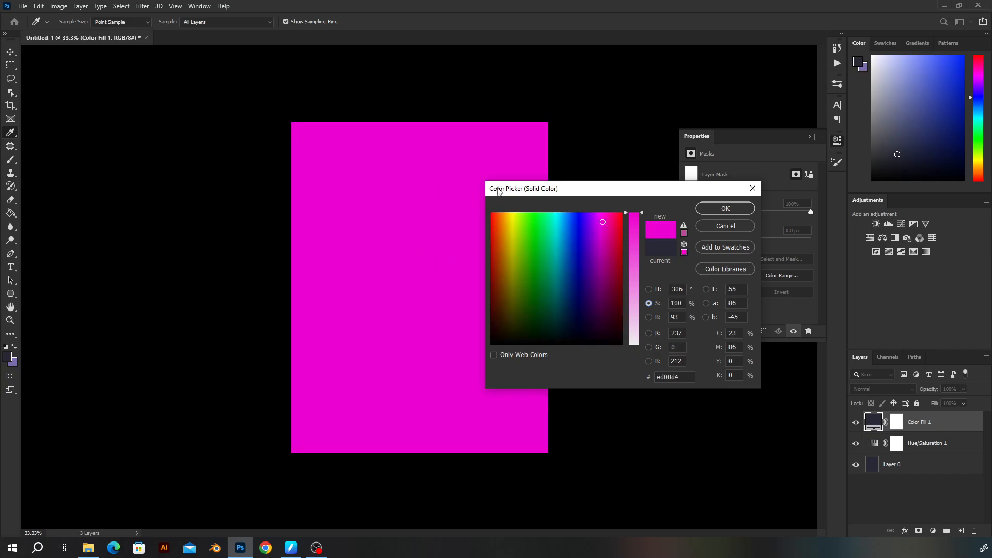
{"action": "left_click", "coordinate": [724, 226]}
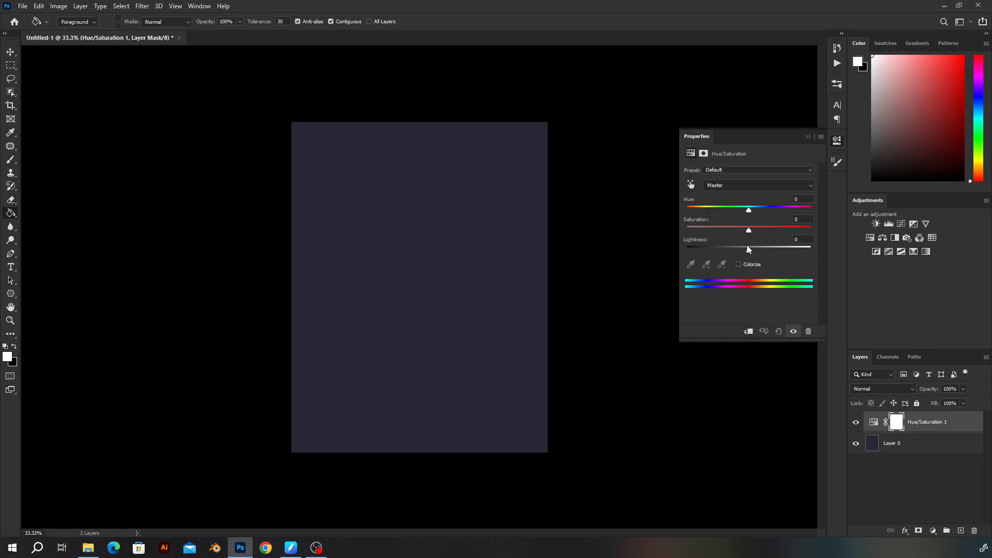
- Try magenta #ff00d2 in a new solid color fill, vary its brightness between 0% and 100%, and cancel the fill
{"action": "left_click", "coordinate": [932, 530]}
{"action": "left_click", "coordinate": [935, 346]}
{"action": "left_click_drag", "start_coordinate": [632, 243], "coordinate": [634, 231]}
{"action": "left_click_drag", "start_coordinate": [592, 233], "coordinate": [626, 197]}
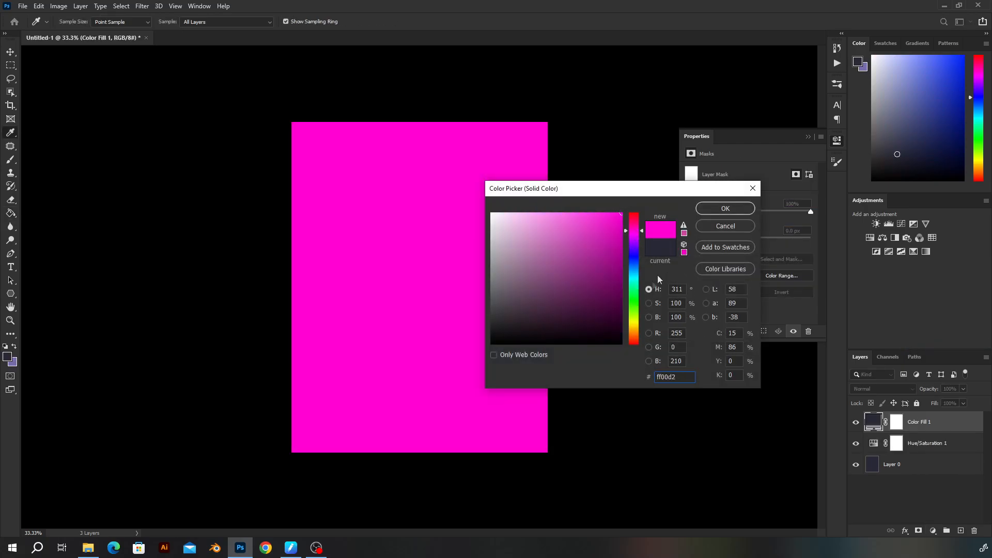
{"action": "left_click", "coordinate": [648, 317]}
{"action": "left_click", "coordinate": [640, 217]}
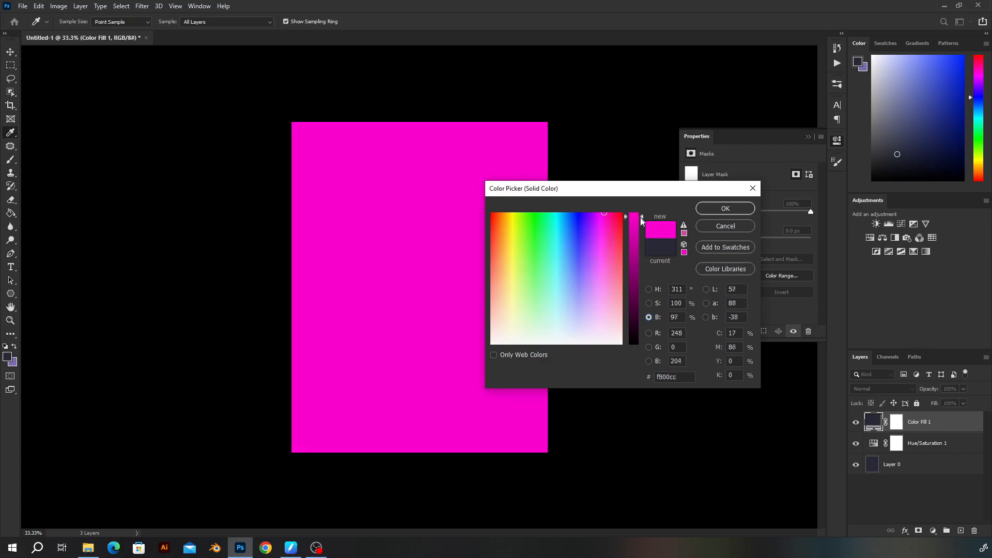
{"action": "left_click_drag", "start_coordinate": [640, 221], "coordinate": [643, 345]}
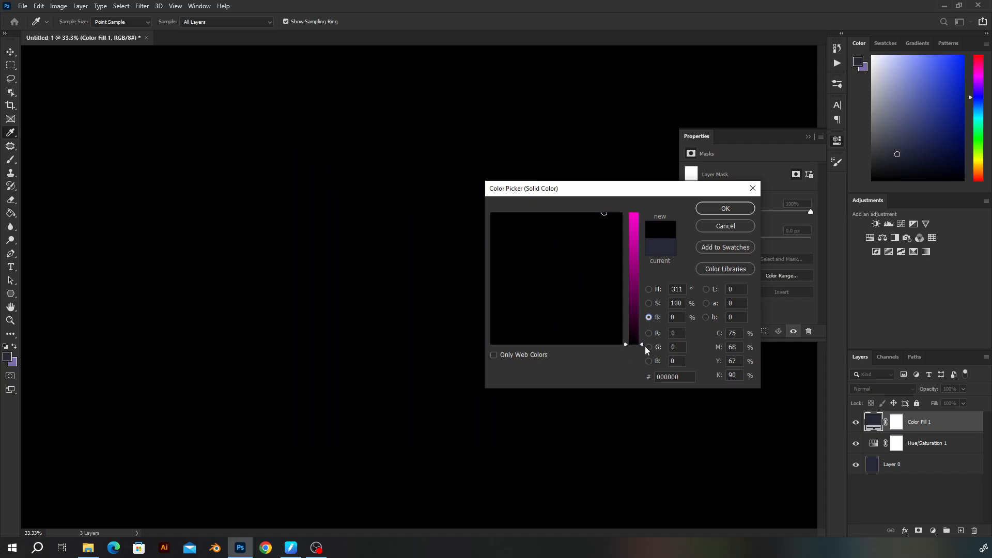
{"action": "left_click_drag", "start_coordinate": [643, 345], "coordinate": [640, 207]}
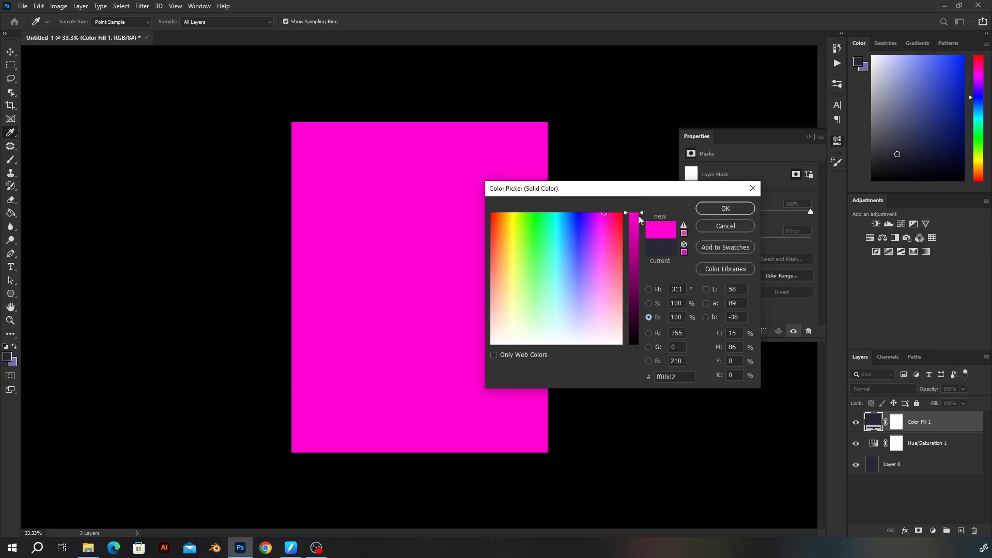
{"action": "left_click_drag", "start_coordinate": [638, 224], "coordinate": [643, 347]}
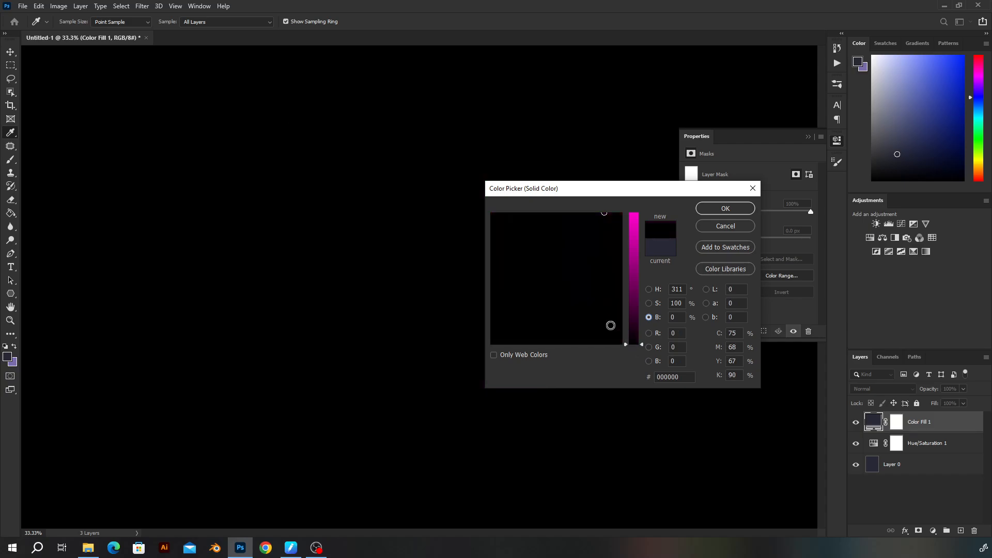
{"action": "left_click", "coordinate": [723, 227]}
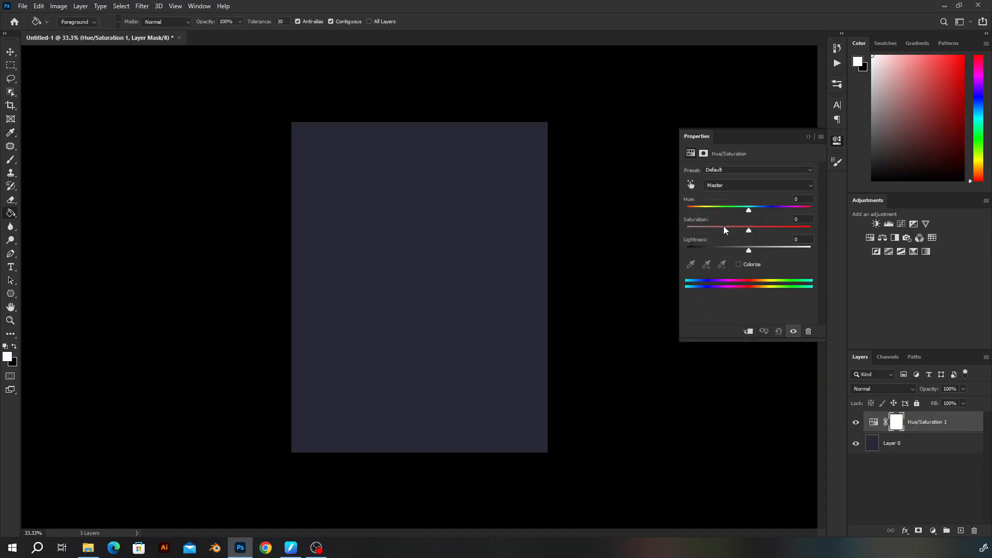
- Open the photo of the blue book on pink and add a Hue/Saturation adjustment layer above its Background
{"action": "left_click", "coordinate": [915, 422]}
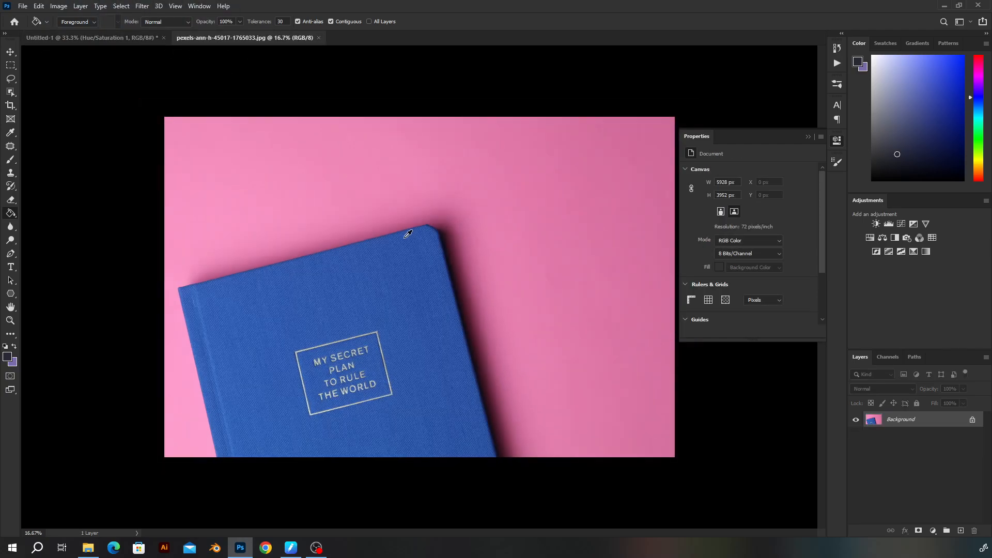
{"action": "left_click", "coordinate": [808, 137]}
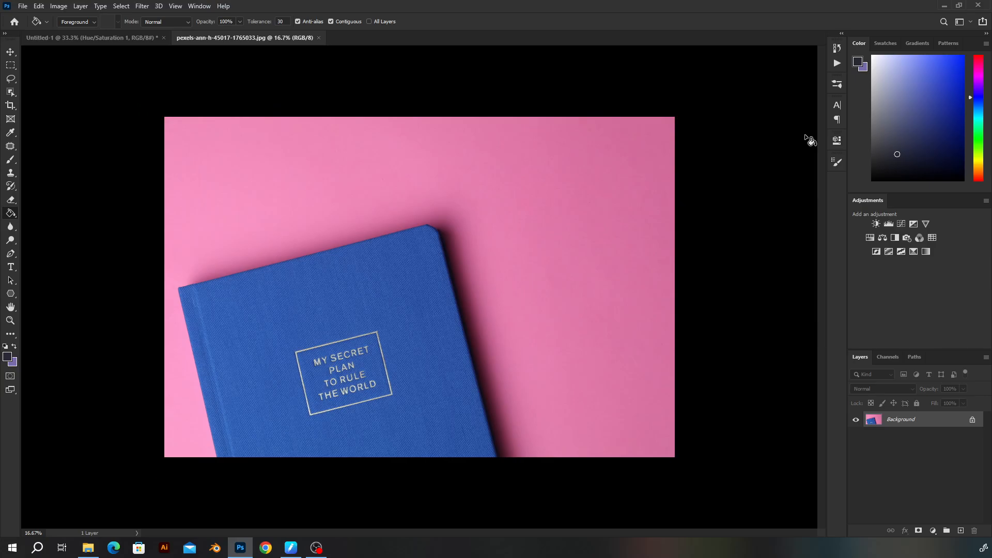
{"action": "left_click", "coordinate": [869, 238]}
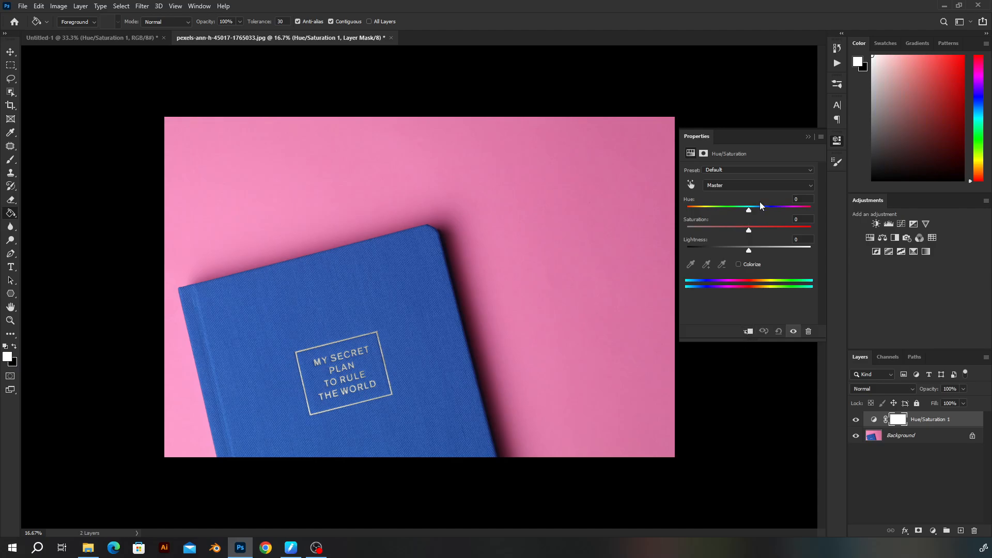
{"action": "key", "text": "v"}
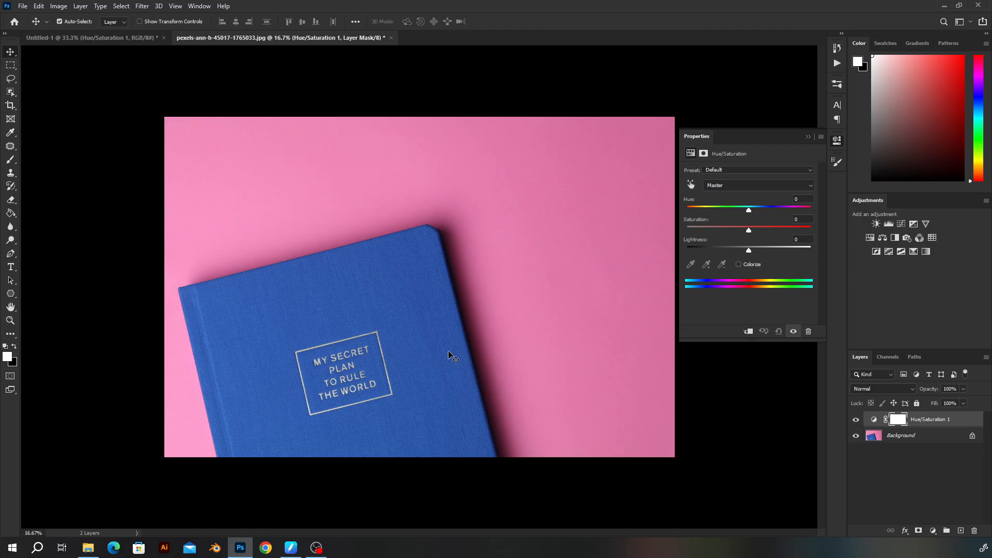
{"action": "left_click", "coordinate": [418, 340]}
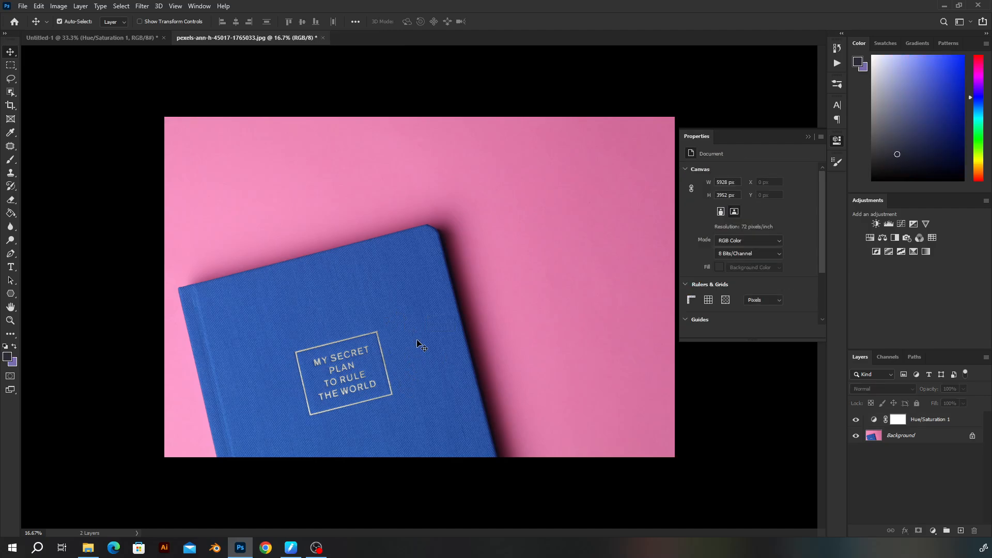
- Try hue +78 and saturation +54 on the Master range of the book photo's Hue/Saturation layer and undo both changes
{"action": "left_click", "coordinate": [915, 421]}
{"action": "left_click_drag", "start_coordinate": [748, 209], "coordinate": [785, 209]}
{"action": "left_click_drag", "start_coordinate": [748, 230], "coordinate": [782, 230]}
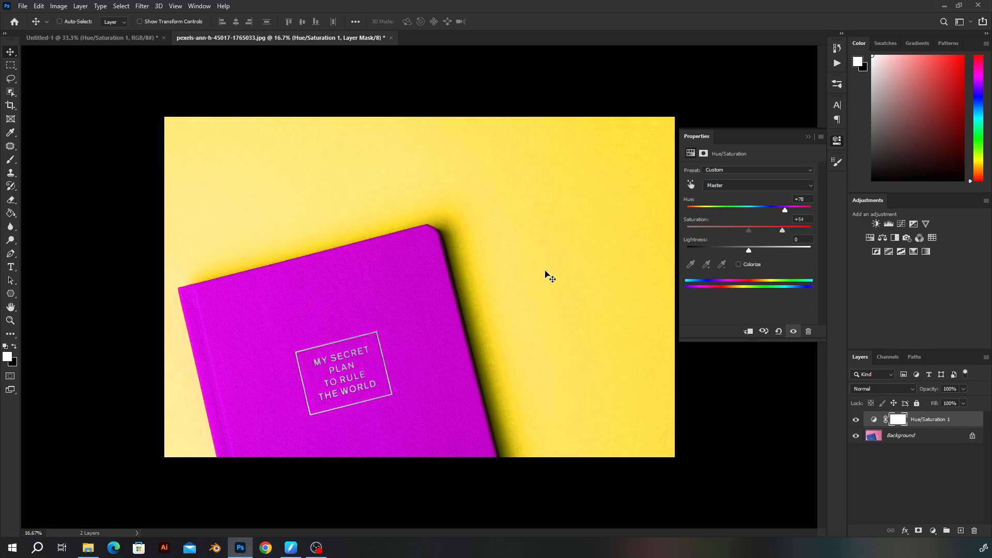
{"action": "key", "text": "ctrl+z"}
{"action": "key", "text": "ctrl+z"}
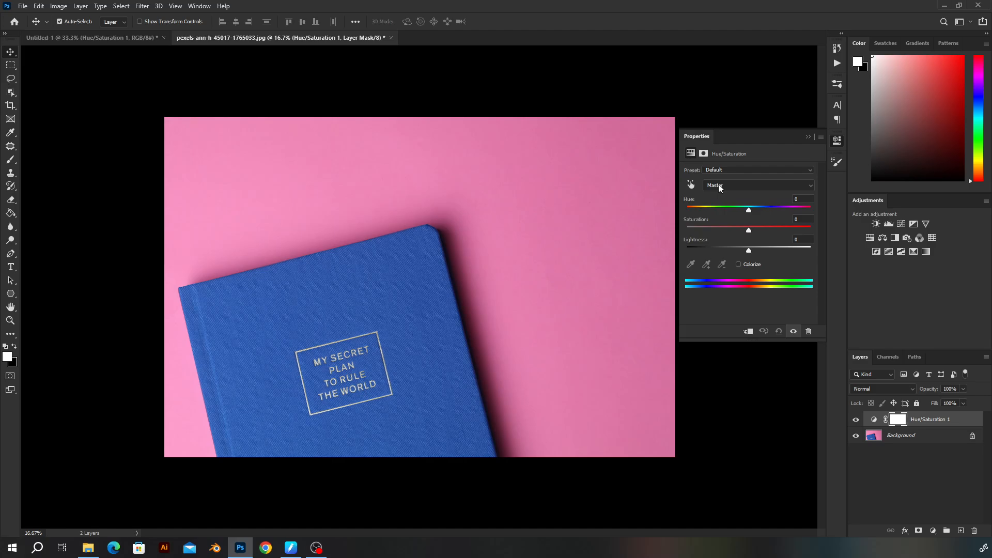
- Target the book's blue by sampling the cover in the Hue/Saturation layer and set the Blues hue to +38
{"action": "left_click", "coordinate": [757, 186]}
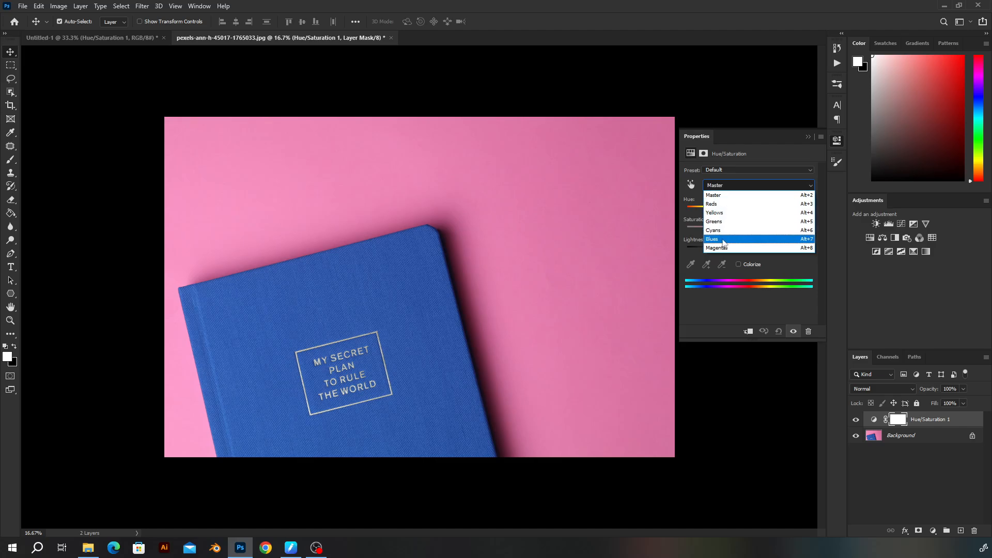
{"action": "left_click", "coordinate": [743, 180]}
{"action": "left_click", "coordinate": [691, 185]}
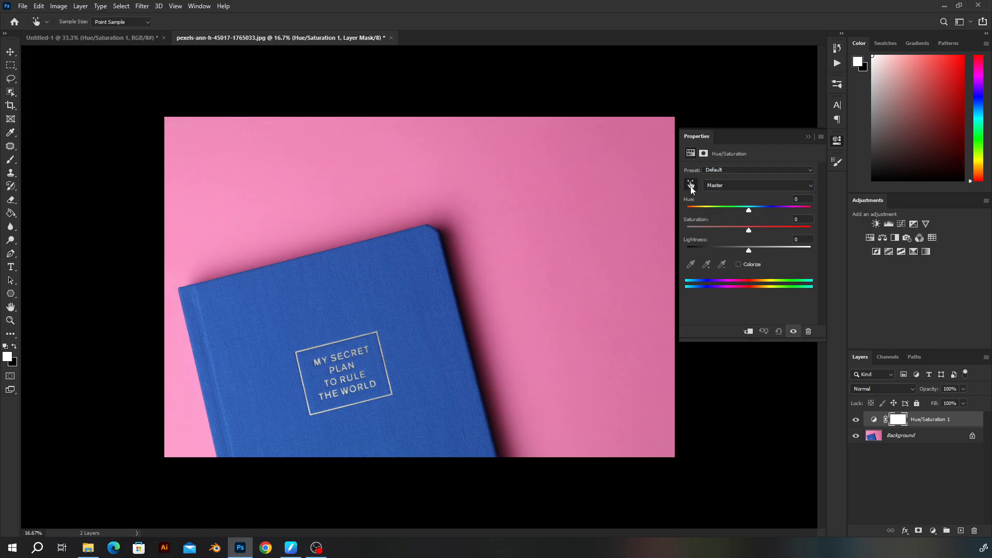
{"action": "left_click", "coordinate": [424, 341]}
{"action": "left_click_drag", "start_coordinate": [749, 210], "coordinate": [772, 210]}
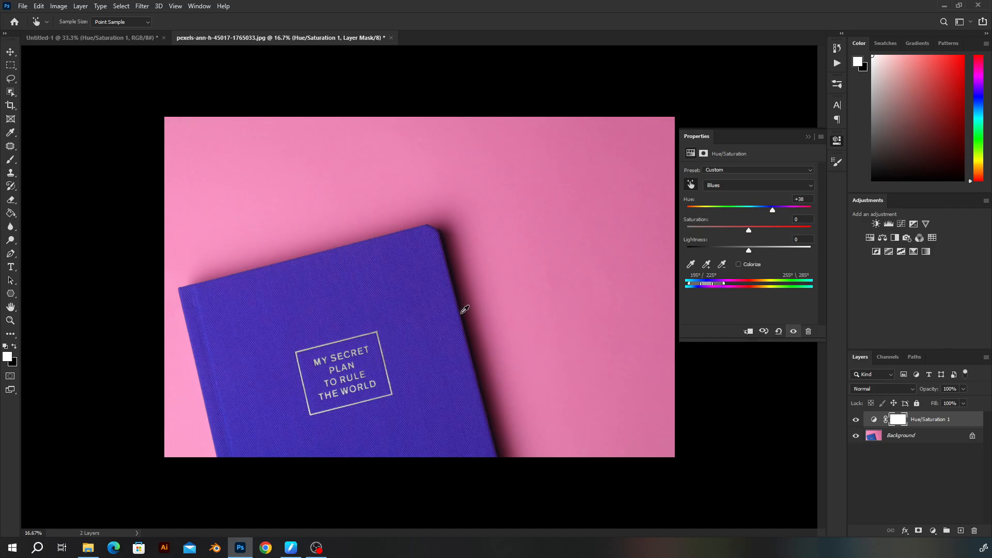
- Widen the Blues range to 181°/199° and 257°\285°, and set its hue to -38 to turn the book teal
{"action": "left_click_drag", "start_coordinate": [690, 284], "coordinate": [686, 287]}
{"action": "left_click_drag", "start_coordinate": [700, 285], "coordinate": [695, 285]}
{"action": "mouse_move", "coordinate": [712, 284]}
{"action": "left_mouse_down"}
{"action": "mouse_move", "coordinate": [691, 284]}
{"action": "mouse_move", "coordinate": [719, 283]}
{"action": "left_mouse_up"}
{"action": "left_click_drag", "start_coordinate": [772, 210], "coordinate": [726, 215]}
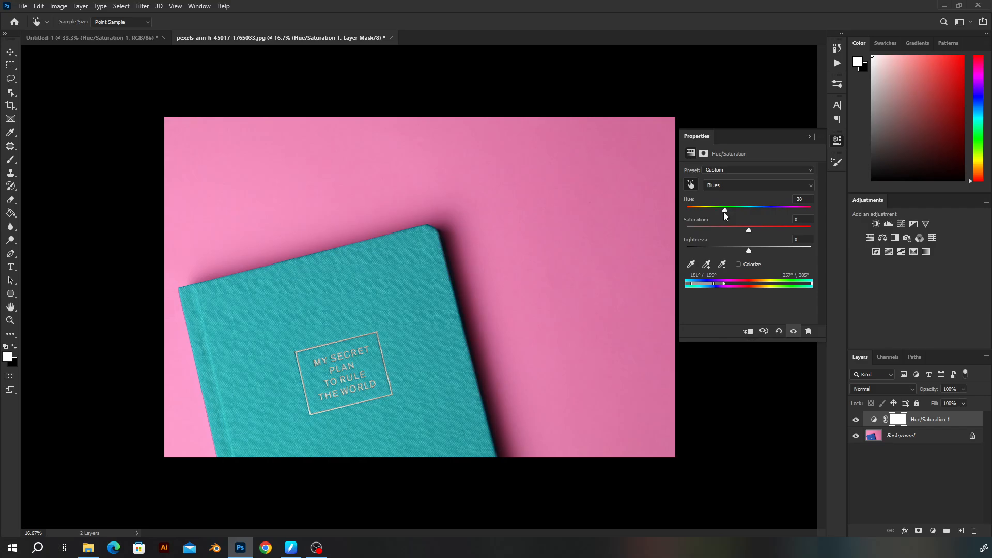
- Add a second Hue/Saturation layer directly above Background, sample the pink backdrop, and set the Reds to hue +139 and saturation +8
{"action": "left_click", "coordinate": [908, 436]}
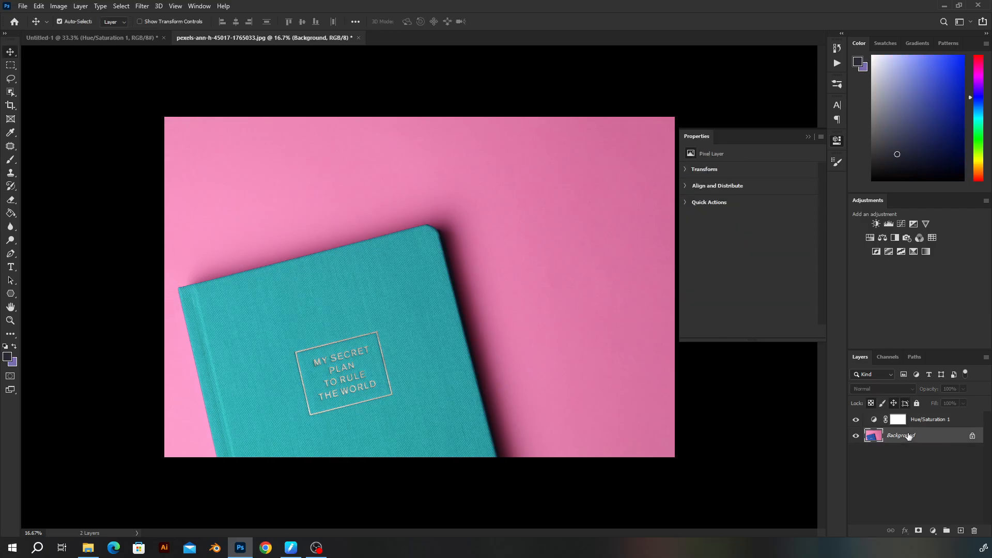
{"action": "left_click", "coordinate": [870, 238]}
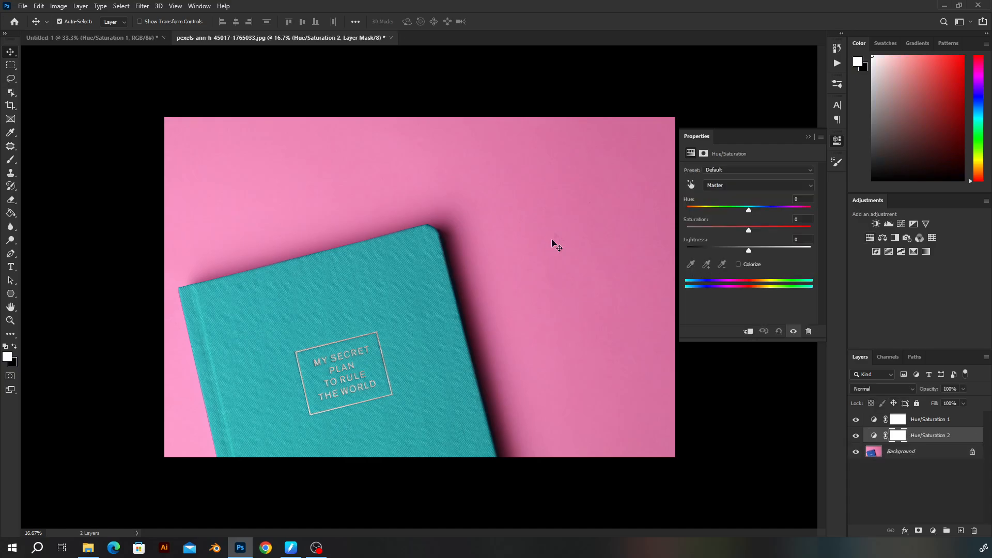
{"action": "left_click", "coordinate": [692, 184]}
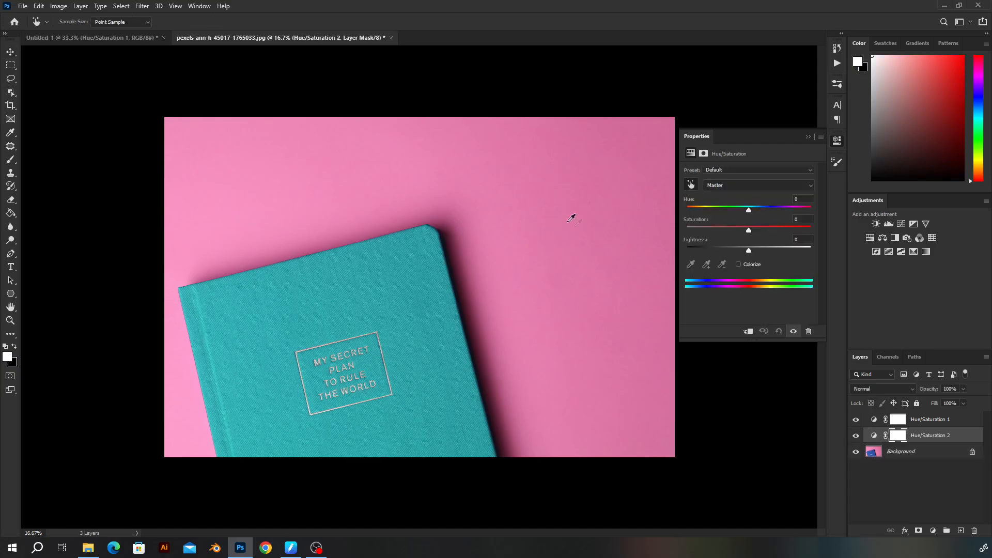
{"action": "left_click_drag", "start_coordinate": [607, 213], "coordinate": [609, 216]}
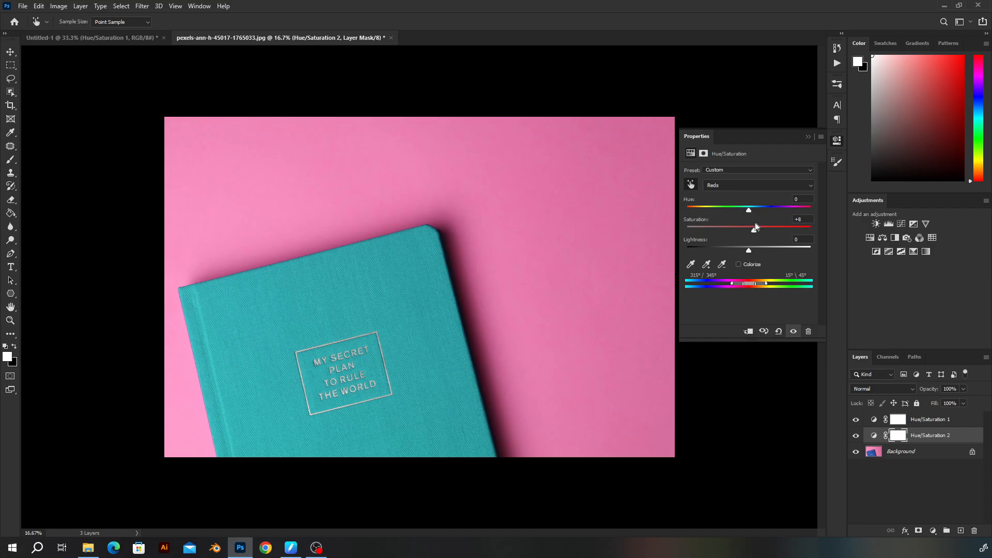
{"action": "left_click_drag", "start_coordinate": [756, 210], "coordinate": [800, 209]}
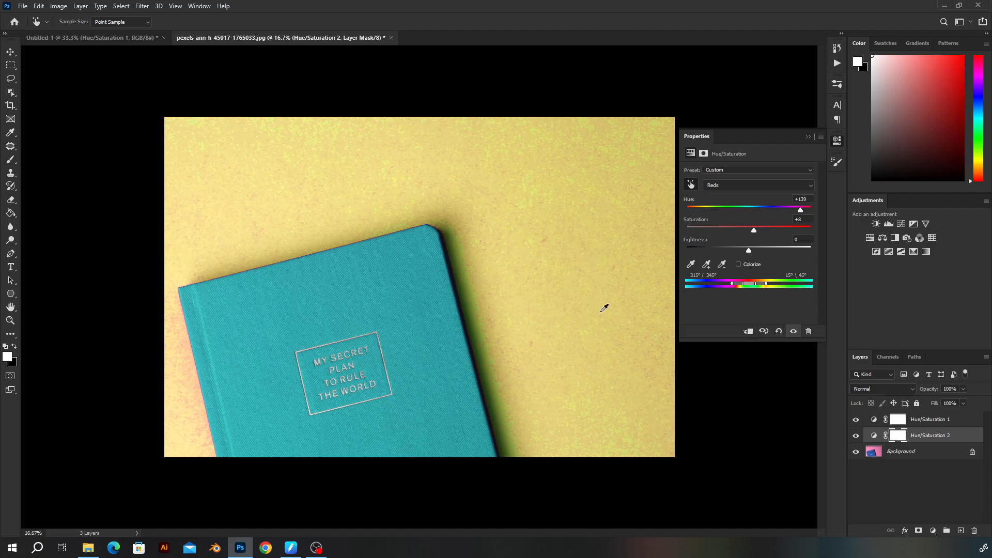
- Widen the Reds range to 315°/324° and 64°\77°, compare the backdrop with the layer hidden, and lower the Reds hue slightly
{"action": "left_click_drag", "start_coordinate": [766, 283], "coordinate": [737, 288]}
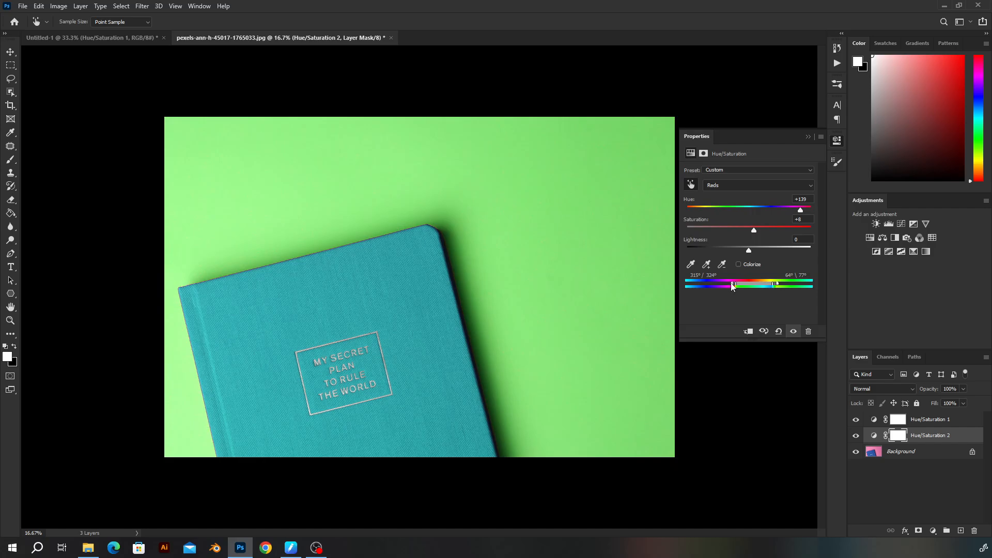
{"action": "left_click", "coordinate": [856, 435]}
{"action": "left_click", "coordinate": [855, 434]}
{"action": "mouse_move", "coordinate": [800, 210]}
{"action": "left_mouse_down"}
{"action": "mouse_move", "coordinate": [750, 211]}
{"action": "mouse_move", "coordinate": [796, 211]}
{"action": "left_mouse_up"}
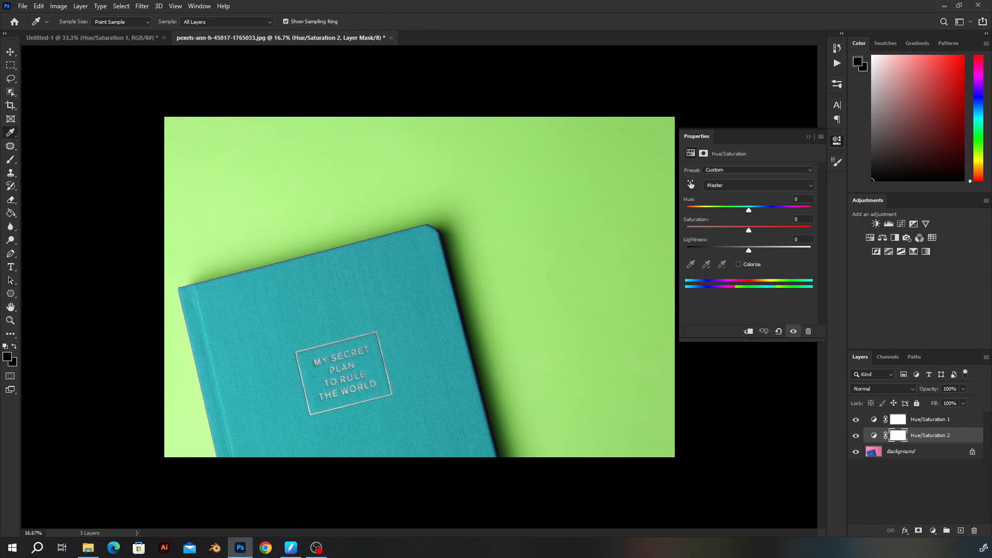
- Open the portrait photo of the woman in a dark headscarf as a separate document
{"action": "left_click_drag", "start_coordinate": [42, 156], "coordinate": [420, 46]}
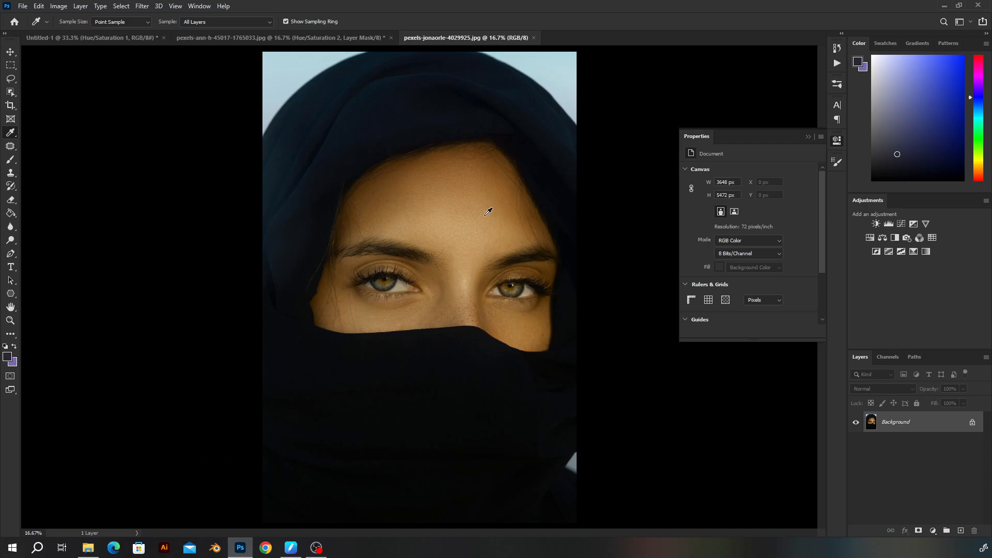
- Add a Hue/Saturation adjustment layer above the portrait and sample the forehead skin with its on-image adjustment tool
{"action": "scroll", "coordinate": [489, 208], "scroll_direction": "down", "scroll_amount": 1}
{"action": "key", "text": "v"}
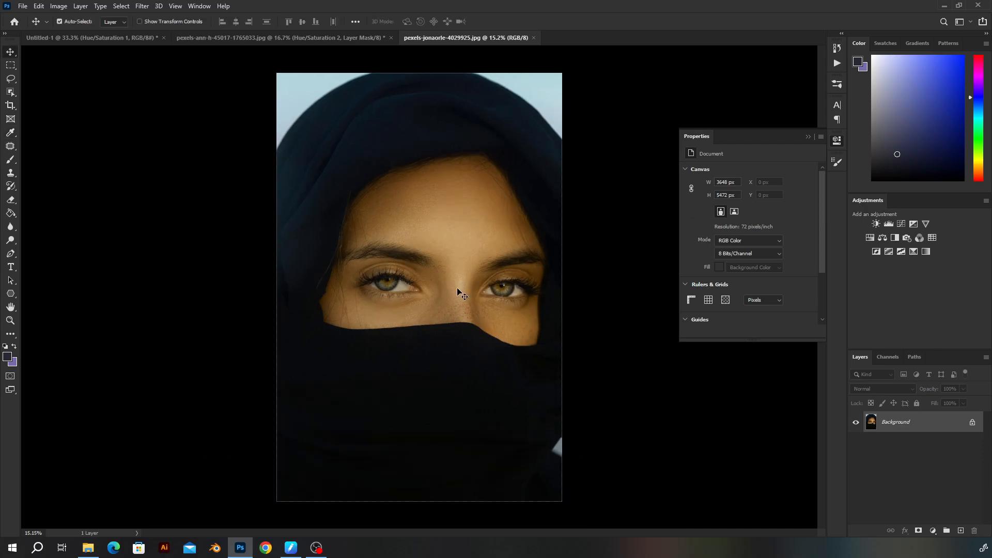
{"action": "left_click", "coordinate": [808, 136]}
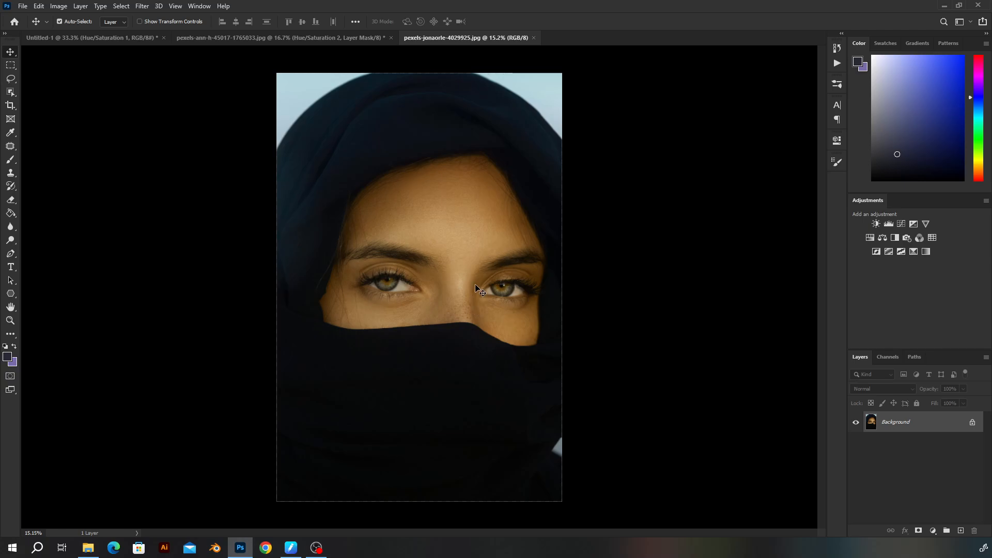
{"action": "left_click", "coordinate": [482, 250]}
{"action": "left_click", "coordinate": [589, 227]}
{"action": "left_click", "coordinate": [870, 239]}
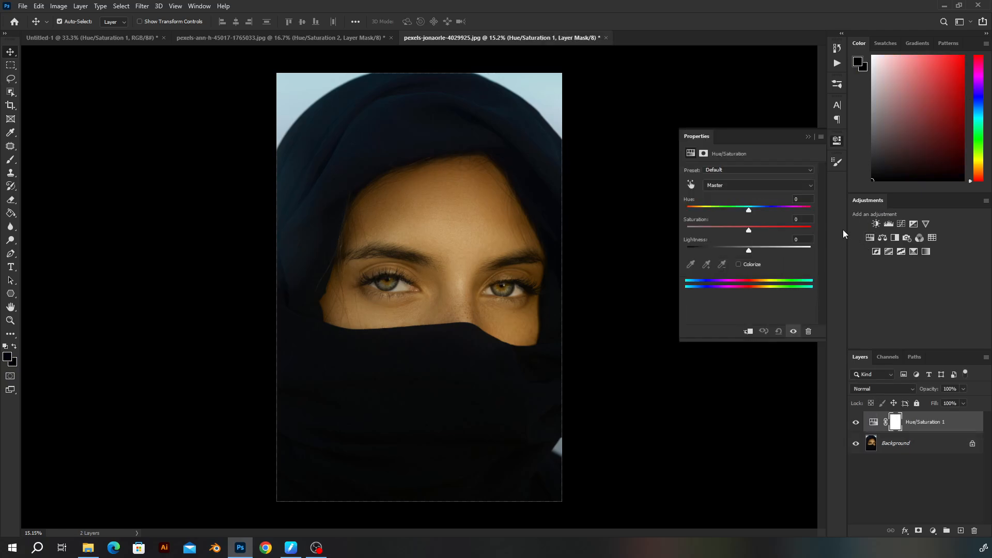
{"action": "left_click", "coordinate": [691, 187]}
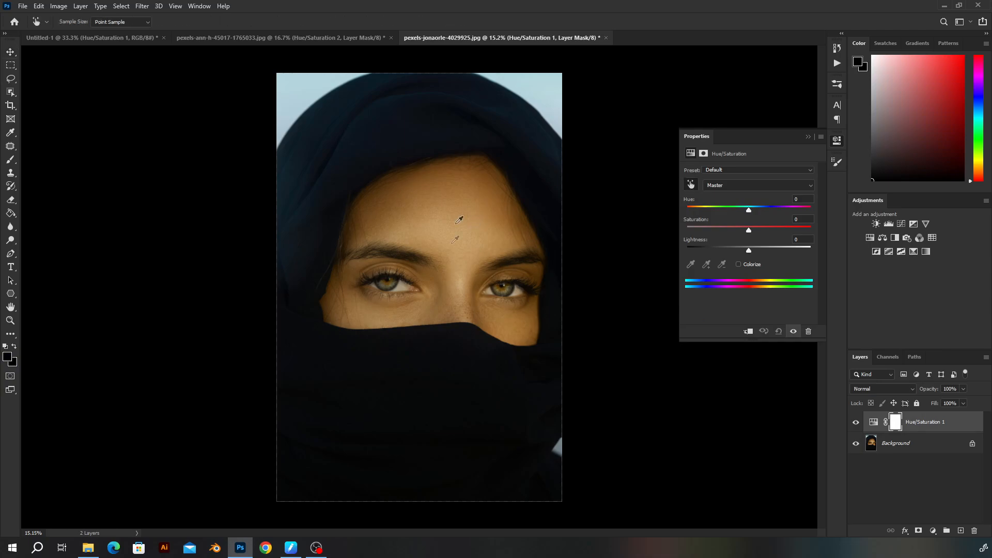
{"action": "left_click", "coordinate": [473, 217]}
- Exaggerate the Yellows with saturation +100 and hue +180, and adjust their range to 0°/24° and 84°\105° to cover the skin
{"action": "left_click_drag", "start_coordinate": [752, 231], "coordinate": [814, 232]}
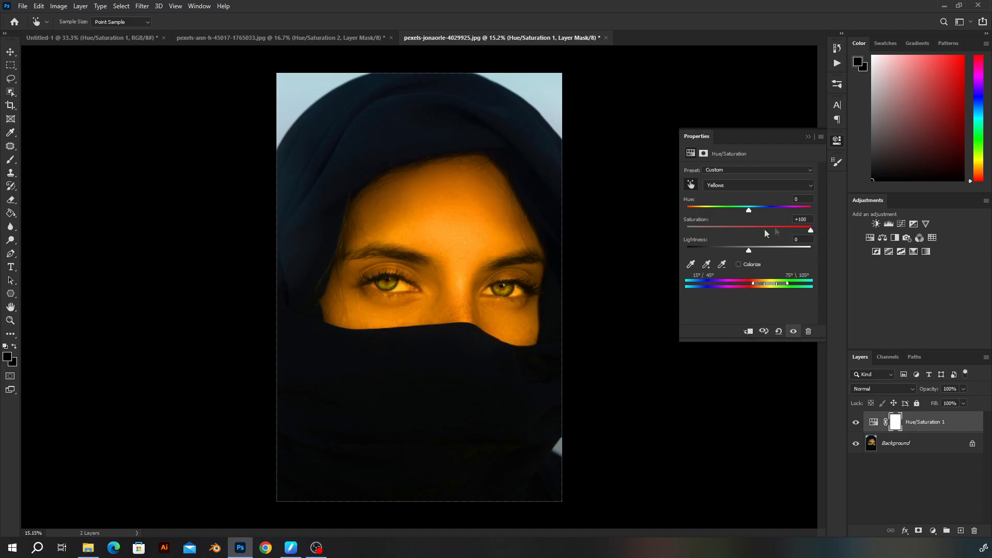
{"action": "left_click_drag", "start_coordinate": [760, 209], "coordinate": [823, 210]}
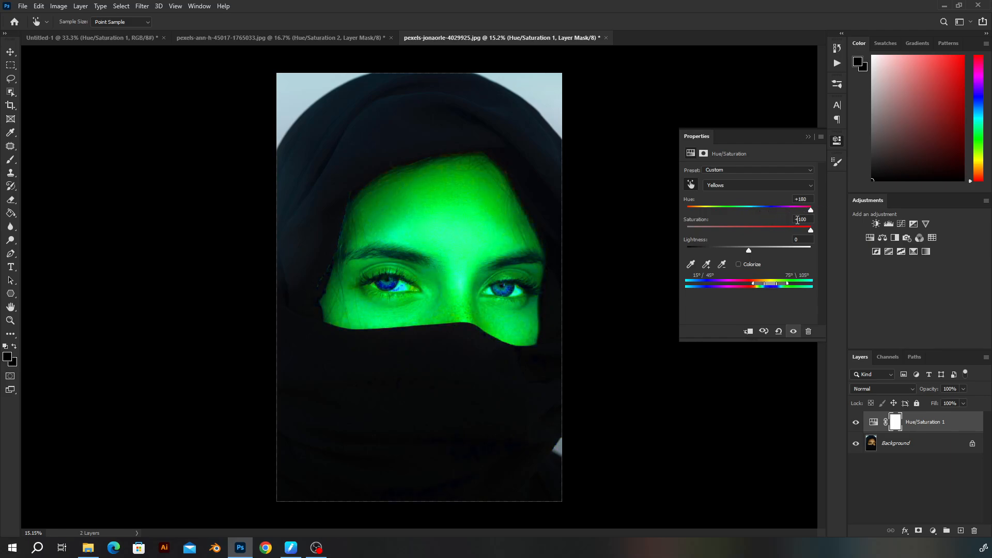
{"action": "left_click_drag", "start_coordinate": [782, 287], "coordinate": [762, 287]}
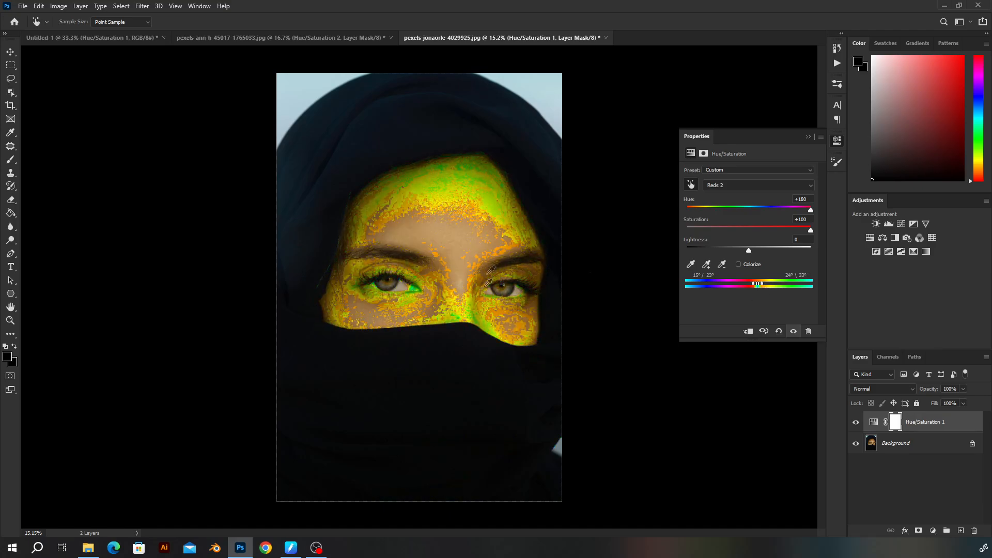
{"action": "left_click", "coordinate": [472, 279]}
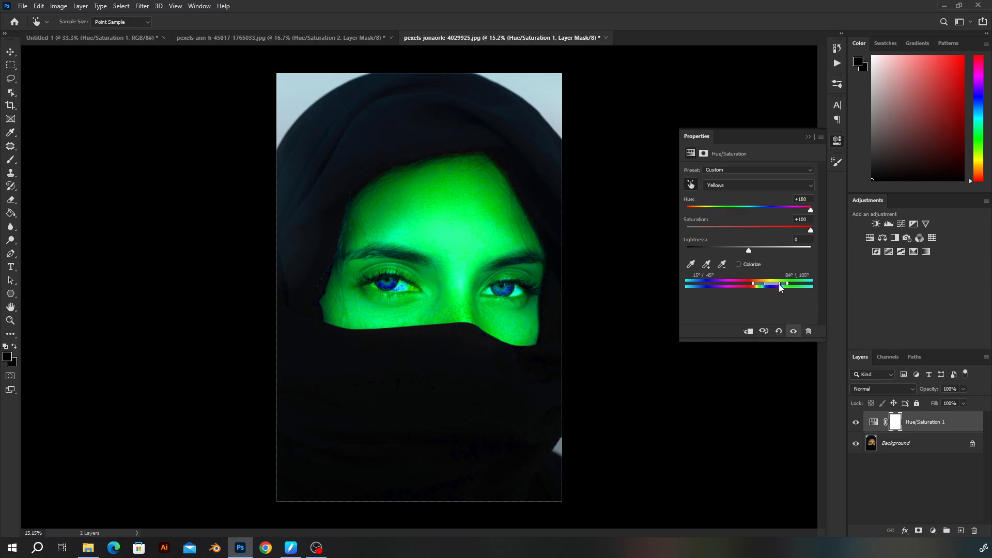
{"action": "left_click_drag", "start_coordinate": [764, 284], "coordinate": [751, 288]}
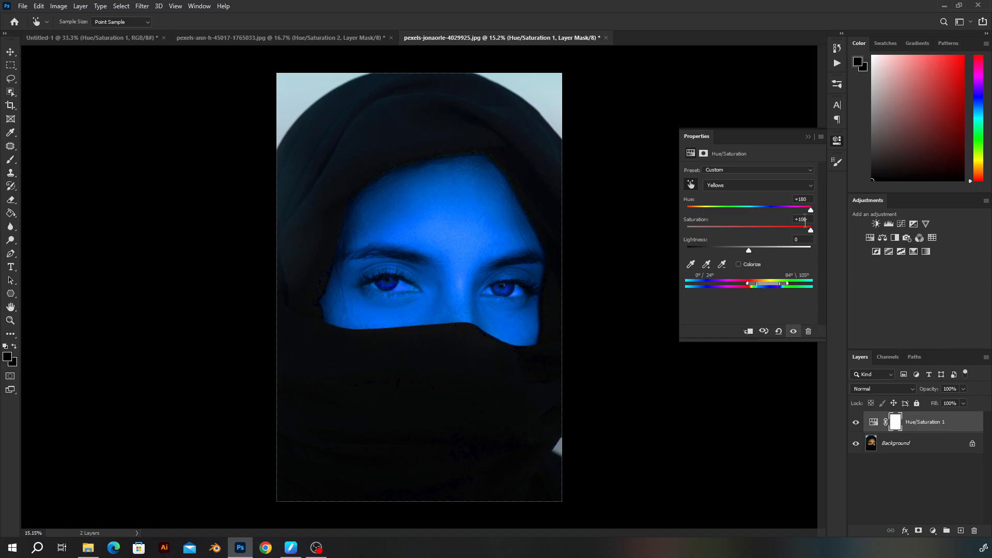
- Reset the Yellows hue to 0 and bring their saturation down to about -1
{"action": "left_click_drag", "start_coordinate": [810, 209], "coordinate": [754, 213]}
{"action": "left_click", "coordinate": [793, 199]}
{"action": "type", "text": "0"}
{"action": "key", "text": "Tab"}
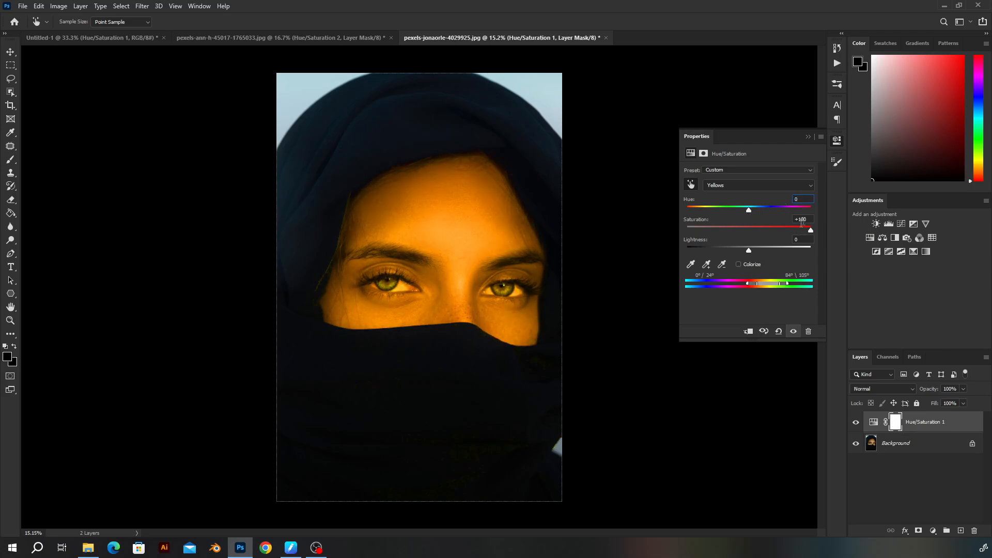
{"action": "left_click_drag", "start_coordinate": [810, 231], "coordinate": [754, 232]}
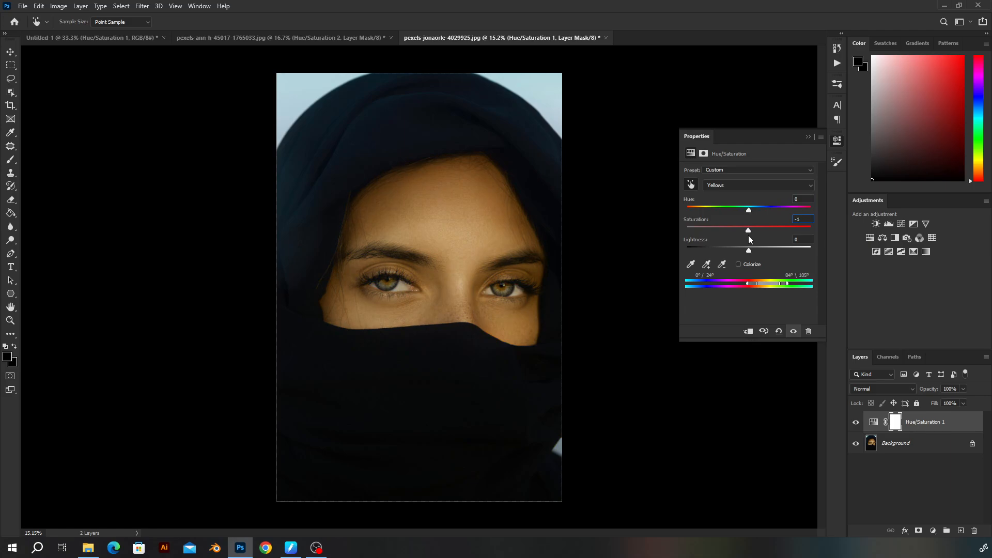
- Shift the skin's hue slightly toward red, fine-tune its saturation, and compare the portrait with the adjustment layer hidden
{"action": "left_click_drag", "start_coordinate": [747, 234], "coordinate": [752, 230]}
{"action": "left_click", "coordinate": [748, 211]}
{"action": "mouse_move", "coordinate": [749, 212]}
{"action": "left_mouse_down"}
{"action": "mouse_move", "coordinate": [758, 212]}
{"action": "mouse_move", "coordinate": [745, 213]}
{"action": "left_mouse_up"}
{"action": "left_click_drag", "start_coordinate": [750, 230], "coordinate": [761, 232]}
{"action": "left_click_drag", "start_coordinate": [751, 231], "coordinate": [751, 232]}
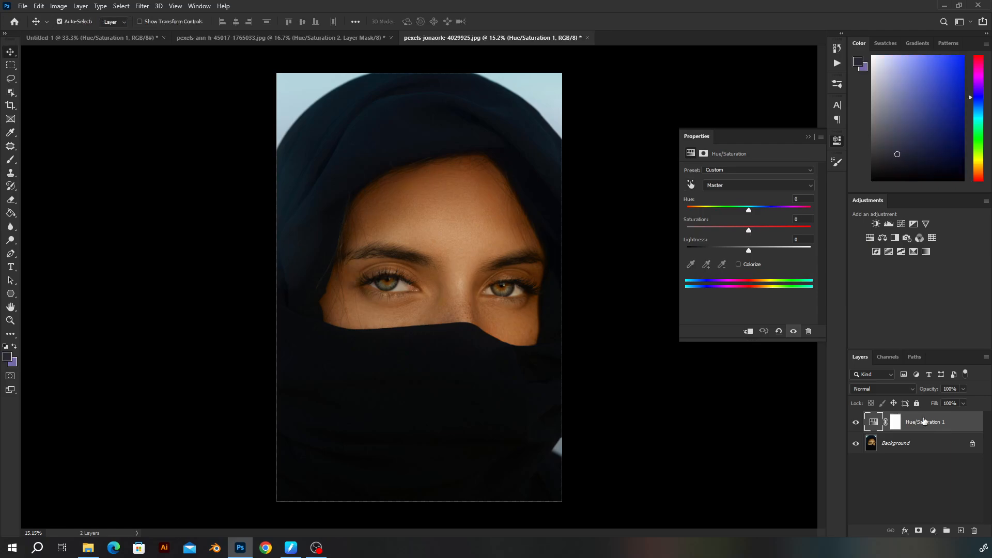
{"action": "left_click", "coordinate": [856, 424]}
{"action": "left_click", "coordinate": [856, 424]}
- Target the Hue/Saturation layer's mask with the Brush tool and compare the eyes with the layer hidden
{"action": "key", "text": "z"}
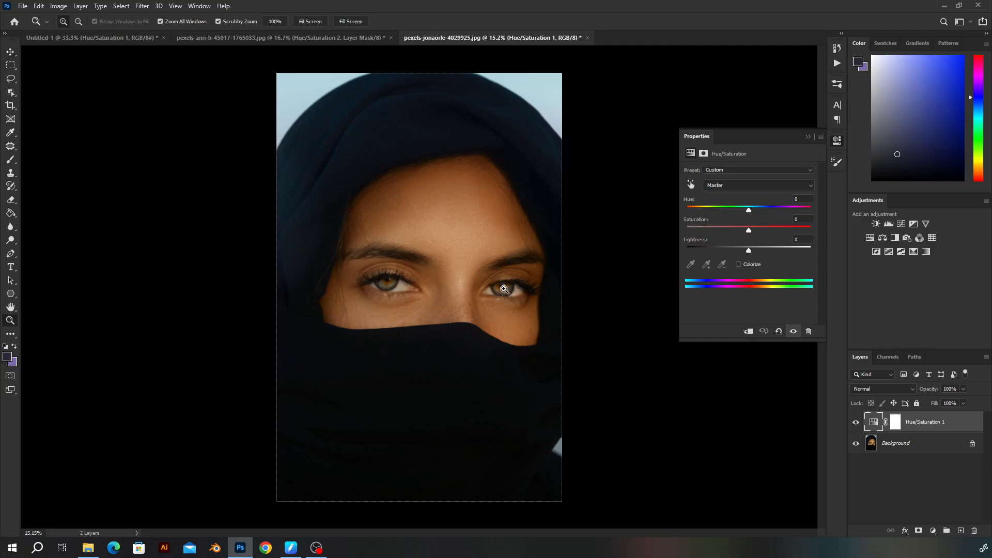
{"action": "left_click", "coordinate": [512, 291]}
{"action": "key", "text": "b"}
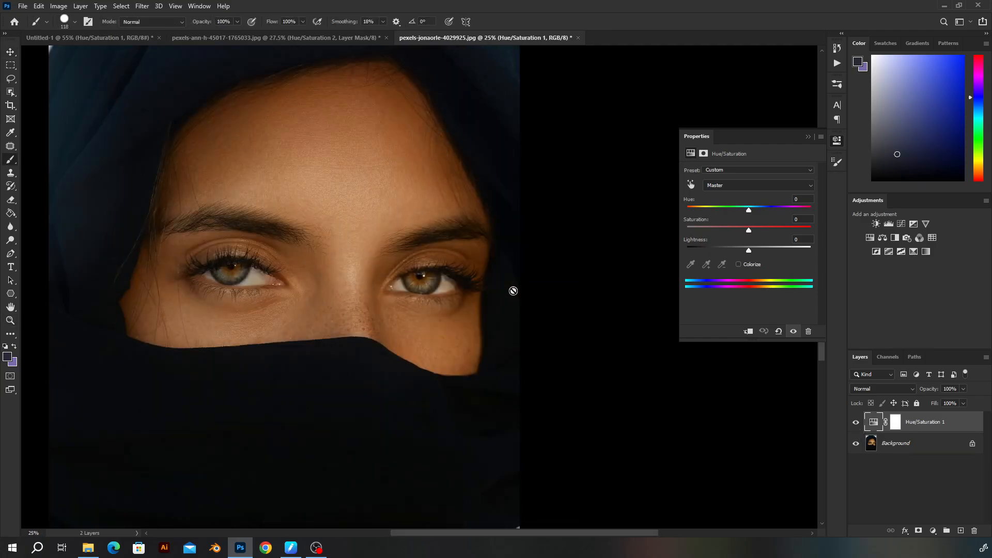
{"action": "left_click", "coordinate": [894, 422]}
{"action": "left_click", "coordinate": [856, 423]}
{"action": "left_click", "coordinate": [856, 424]}
{"action": "left_click_drag", "start_coordinate": [457, 327], "coordinate": [655, 376]}
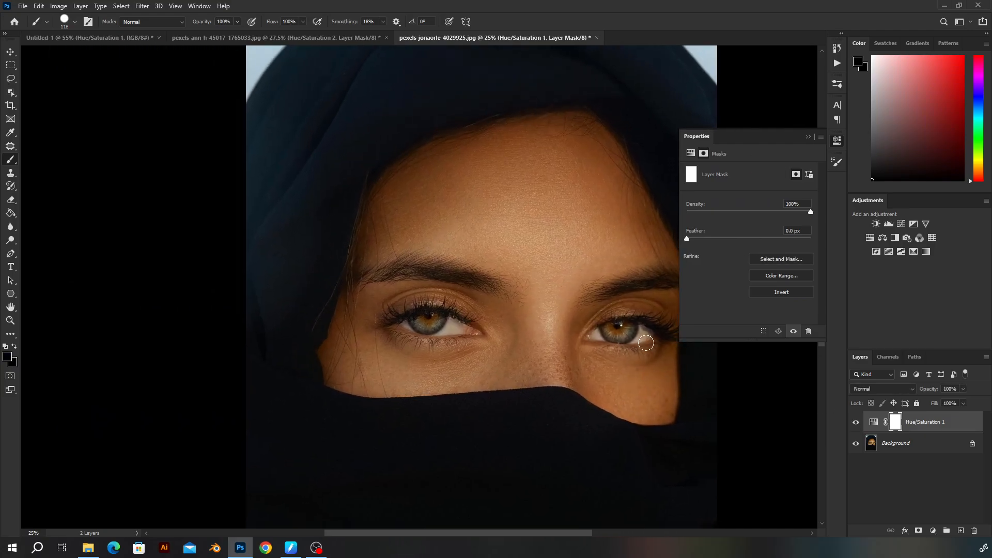
{"action": "left_click", "coordinate": [807, 137]}
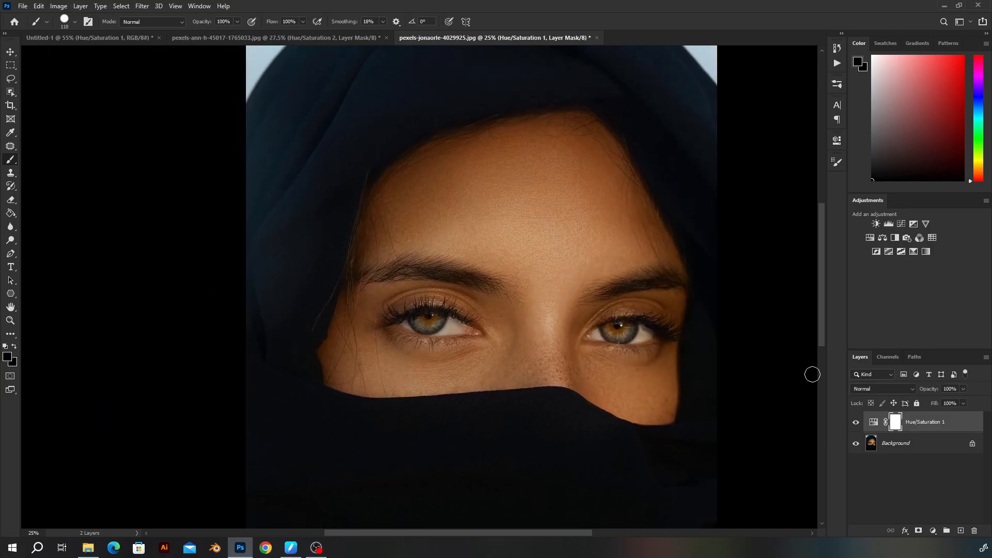
- Paint black over both eyes on the layer mask with a soft brush to exclude them from the skin adjustment
{"action": "right_click", "coordinate": [558, 303]}
{"action": "scroll", "coordinate": [679, 395], "scroll_direction": "up", "scroll_amount": 1}
{"action": "left_click", "coordinate": [677, 374]}
{"action": "key", "text": "d"}
{"action": "mouse_move", "coordinate": [624, 334]}
{"action": "left_mouse_down"}
{"action": "mouse_move", "coordinate": [599, 334]}
{"action": "mouse_move", "coordinate": [646, 337]}
{"action": "mouse_move", "coordinate": [597, 337]}
{"action": "left_mouse_up"}
{"action": "mouse_move", "coordinate": [465, 326]}
{"action": "left_mouse_down"}
{"action": "mouse_move", "coordinate": [416, 324]}
{"action": "mouse_move", "coordinate": [449, 323]}
{"action": "mouse_move", "coordinate": [434, 325]}
{"action": "left_mouse_up"}
{"action": "key", "text": "z"}
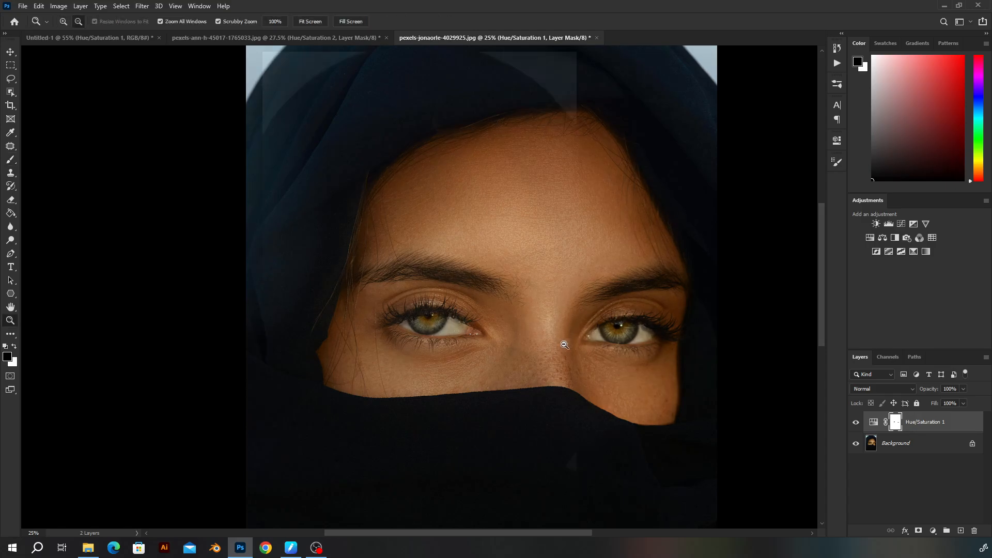
{"action": "left_click", "coordinate": [566, 342], "text": "alt"}
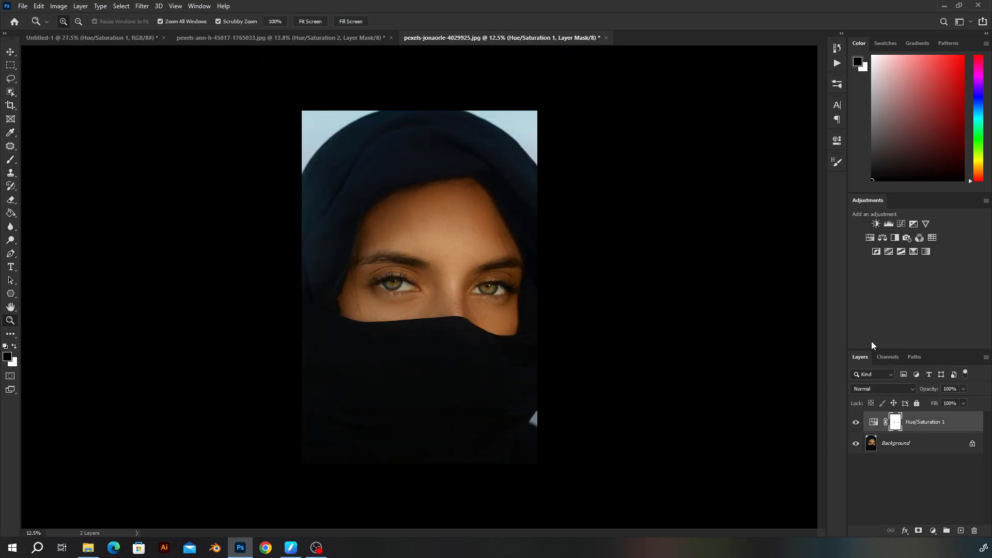
- Try filling a lassoed patch of the forehead with white on the layer mask, and undo the fill and selection
{"action": "left_click", "coordinate": [11, 79]}
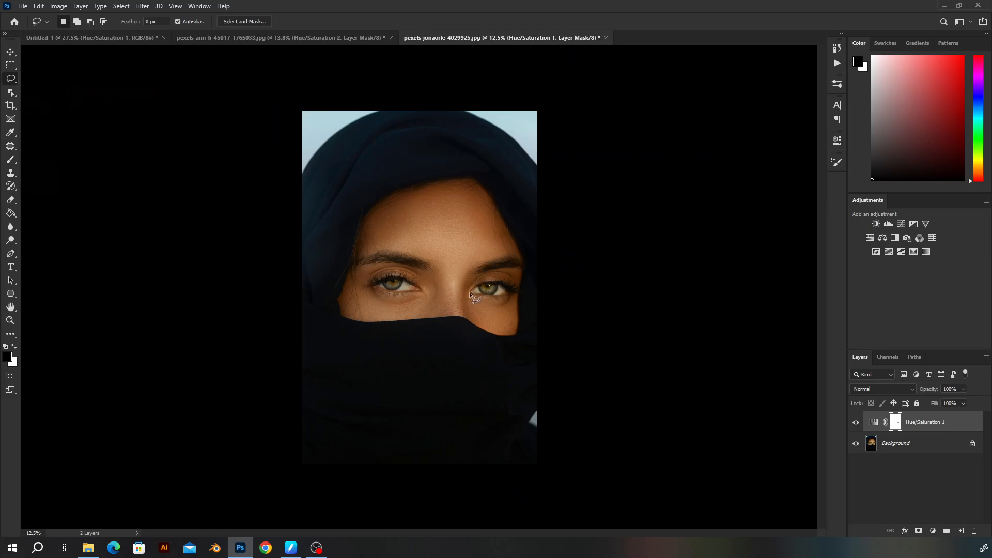
{"action": "left_click_drag", "start_coordinate": [459, 211], "coordinate": [445, 222]}
{"action": "key", "text": "b"}
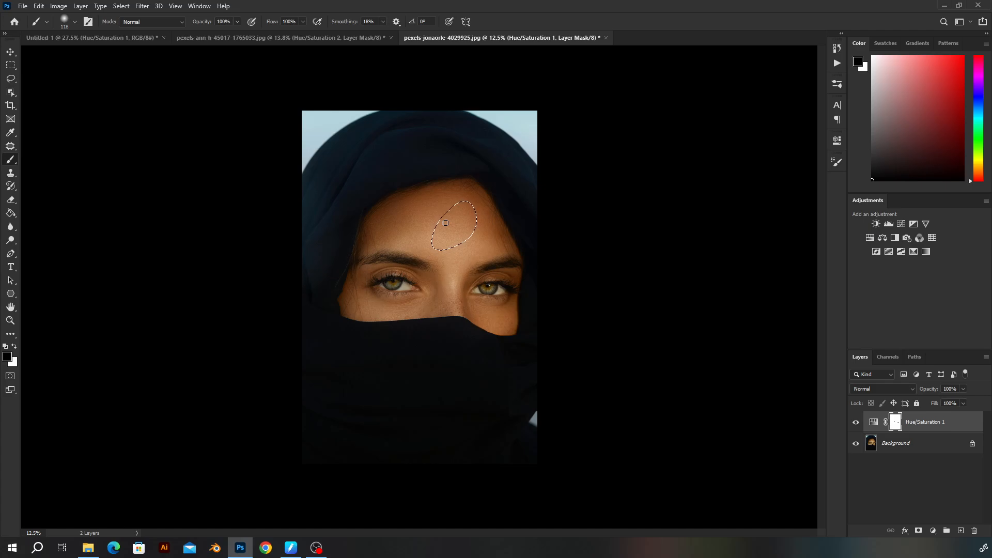
{"action": "key", "text": "x"}
{"action": "key", "text": "alt+BackSpace"}
{"action": "key", "text": "ctrl+d"}
{"action": "scroll", "coordinate": [439, 248], "scroll_direction": "up", "scroll_amount": 3}
{"action": "key", "text": "ctrl+z"}
{"action": "key", "text": "ctrl+z"}
{"action": "key", "text": "ctrl+z"}
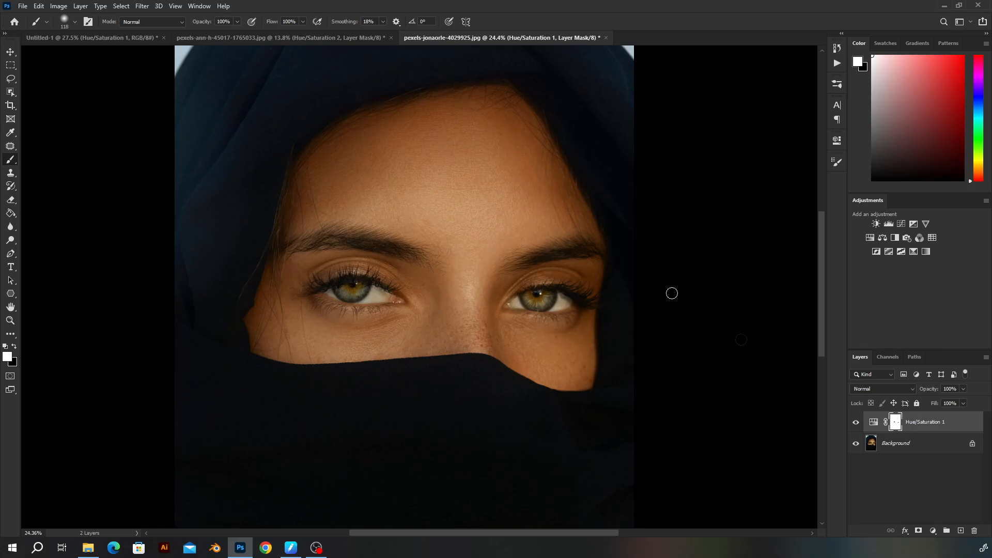
- Preview blend modes such as Divide on the Hue/Saturation layer, leaving it set to Normal
{"action": "mouse_move", "coordinate": [934, 403]}
{"action": "left_mouse_down"}
{"action": "mouse_move", "coordinate": [919, 404]}
{"action": "mouse_move", "coordinate": [966, 410]}
{"action": "mouse_move", "coordinate": [932, 406]}
{"action": "left_mouse_up"}
{"action": "left_click", "coordinate": [873, 389]}
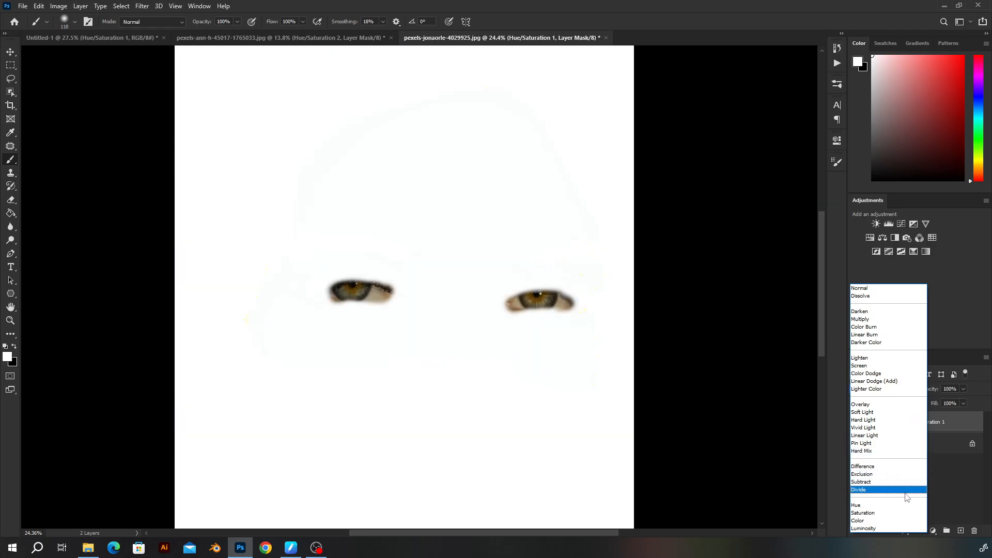
{"action": "left_click", "coordinate": [966, 427]}
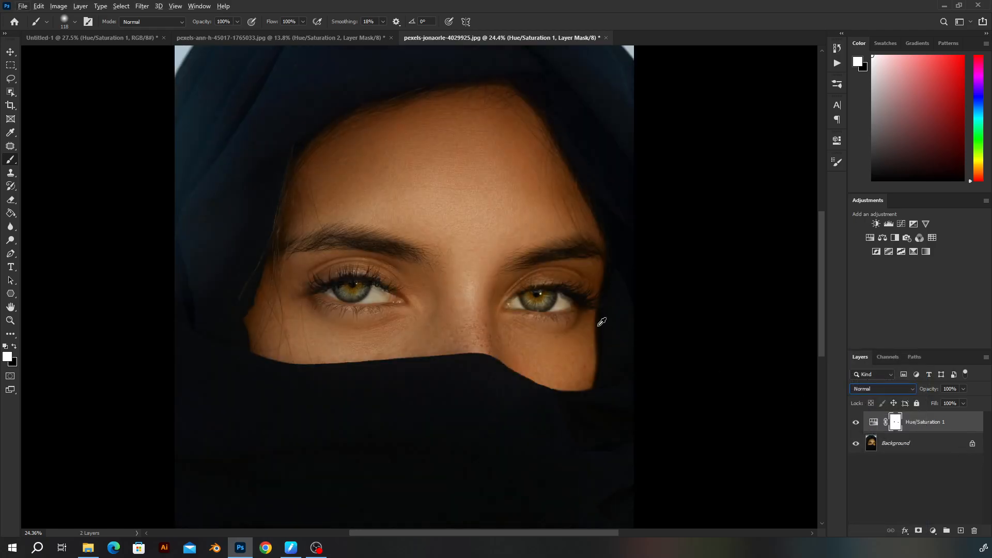
- Target the Hue/Saturation layer's adjustment instead of its mask
{"action": "scroll", "coordinate": [597, 326], "scroll_direction": "down", "scroll_amount": 5}
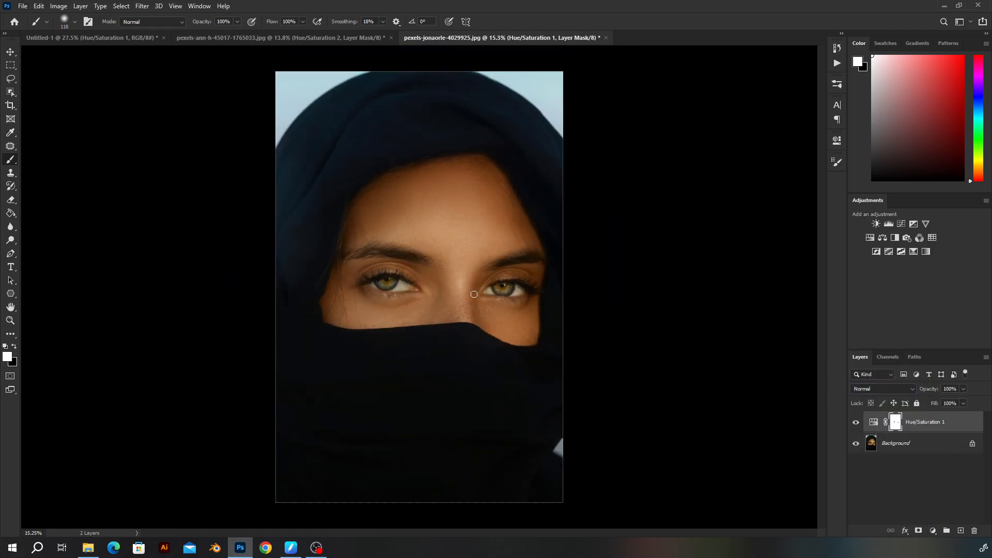
{"action": "left_click", "coordinate": [873, 422]}
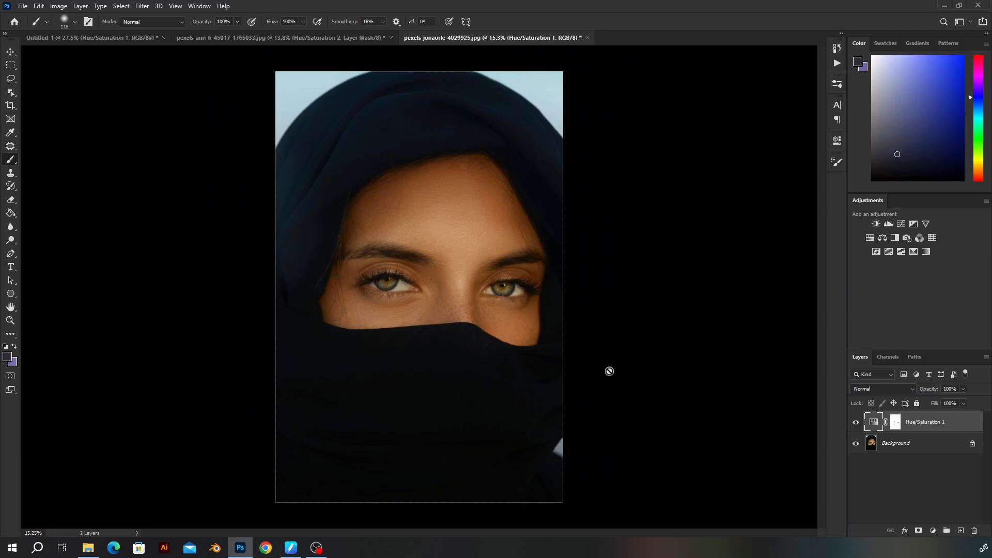